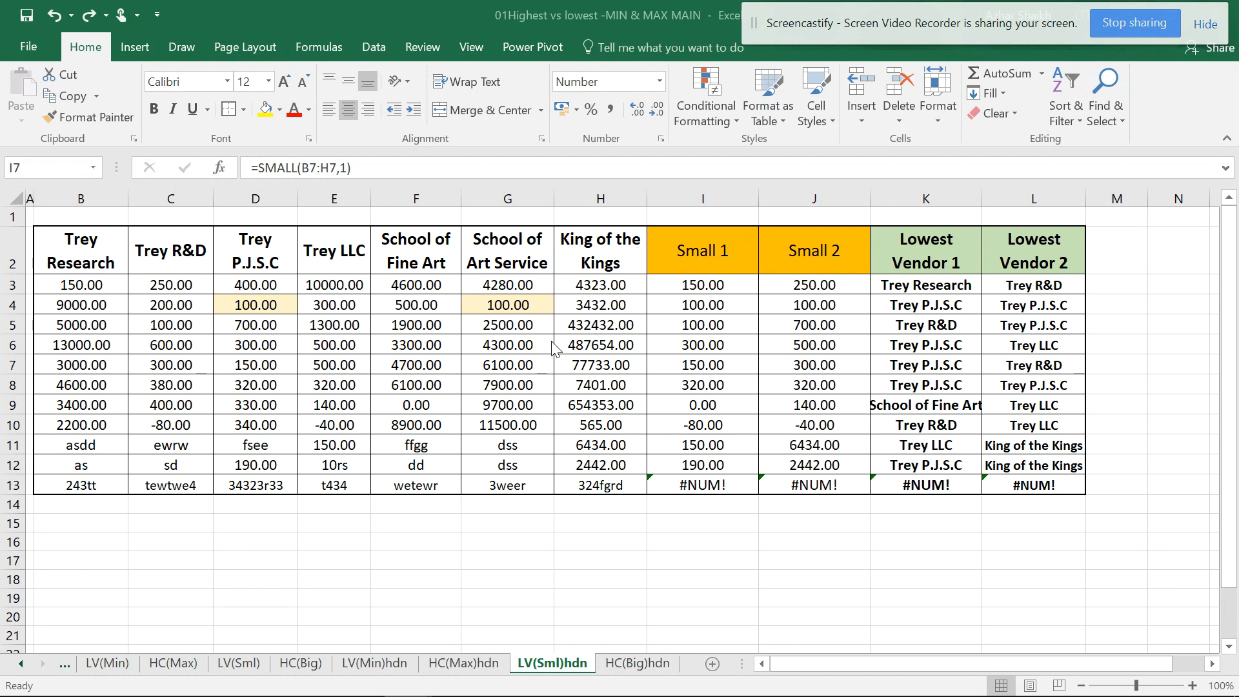
Step: Review the Min and Lowest Vendor columns on LV(Min), plus the Max and Highest Client columns on HC(Max)
left_click(109, 663)
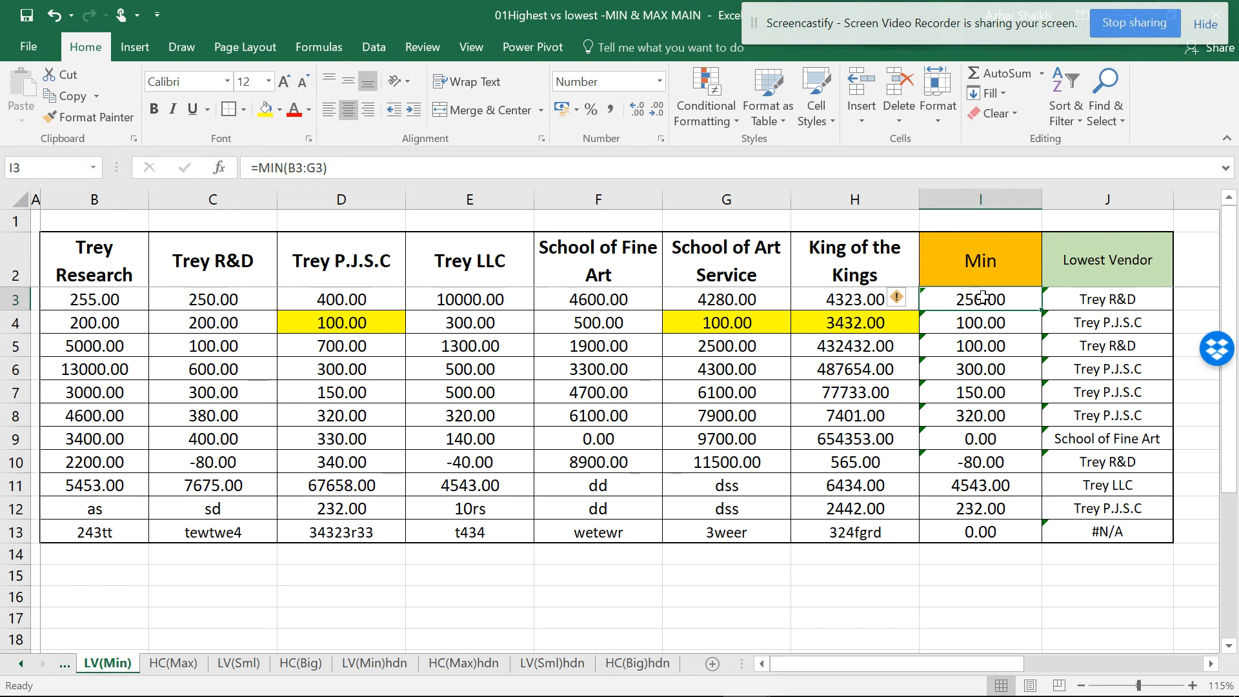
left_click_drag(1084, 283, 1096, 324)
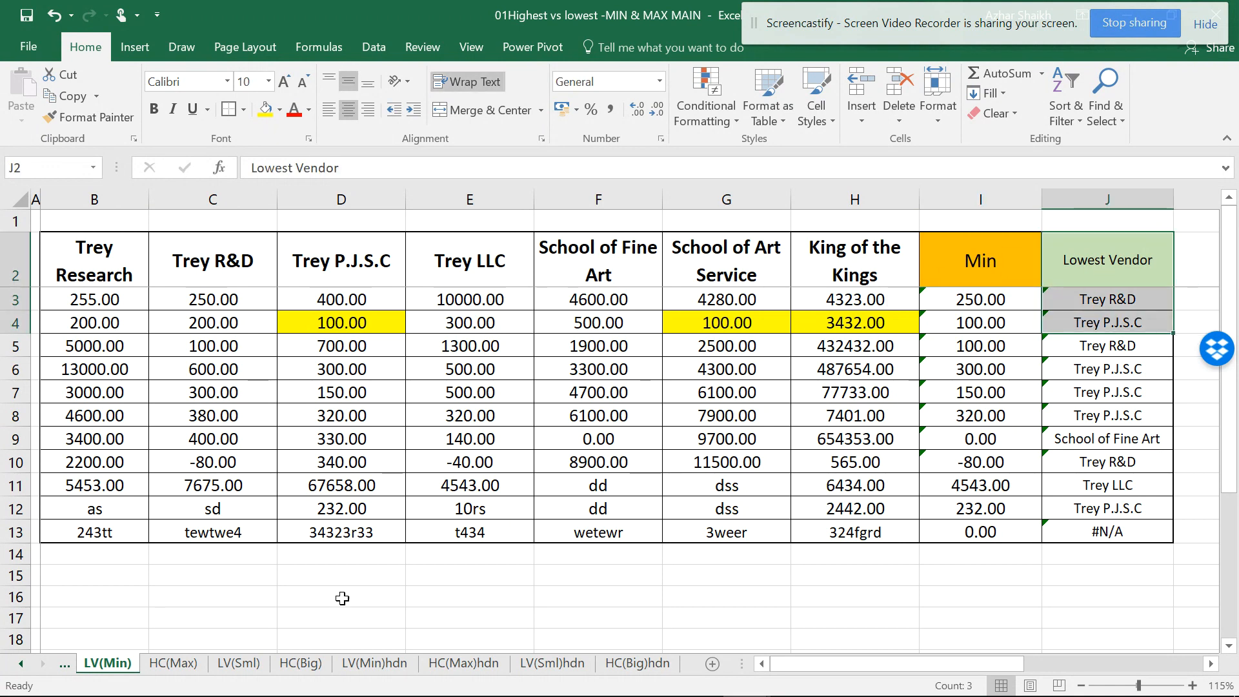
left_click(190, 662)
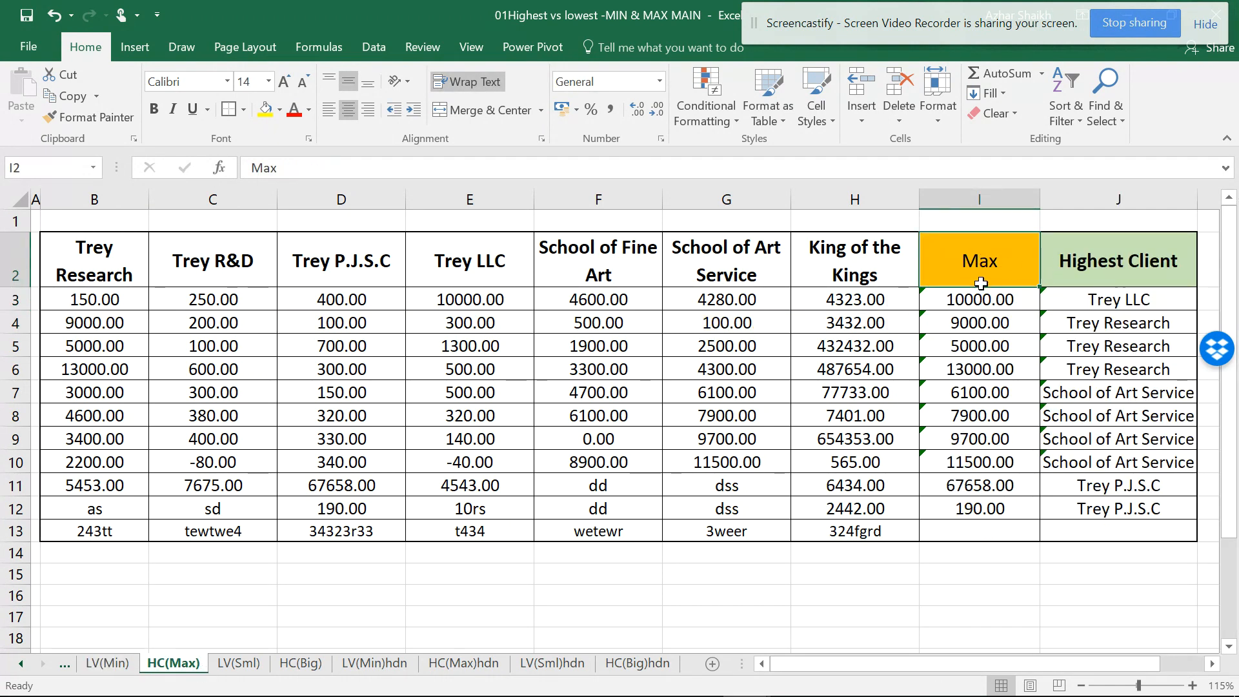
left_click(971, 307)
left_click(1123, 261)
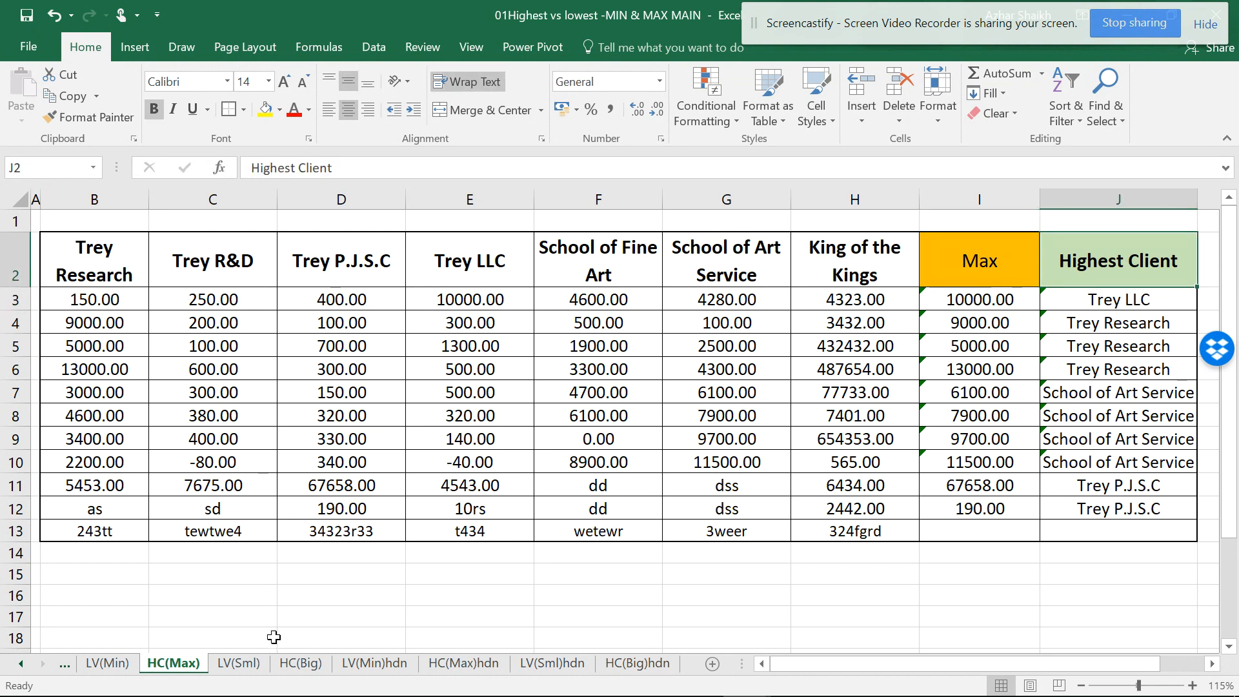
Step: Examine the Small and Lowest Vendor columns on LV(Sml) and the LARGE and Highest Client columns on HC(Big)
left_click(252, 663)
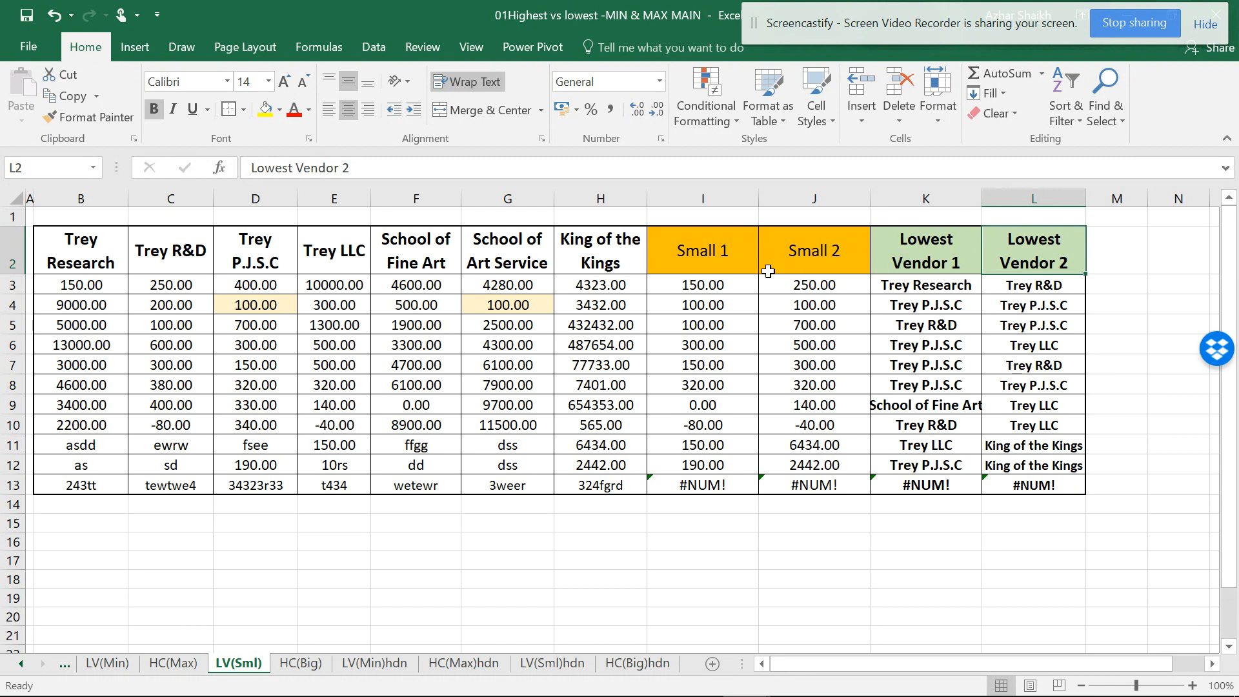
left_click_drag(939, 242, 1019, 252)
left_click(1019, 251)
left_click(295, 664)
left_click(766, 253)
left_click(827, 252)
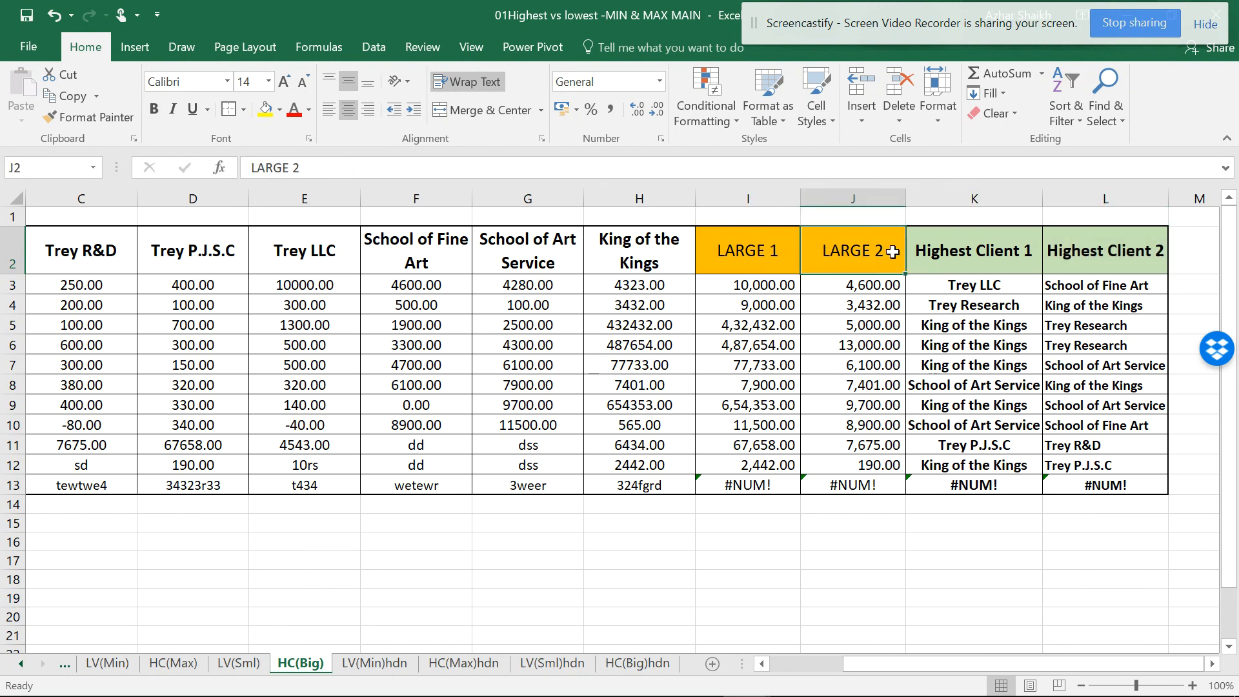
left_click(971, 246)
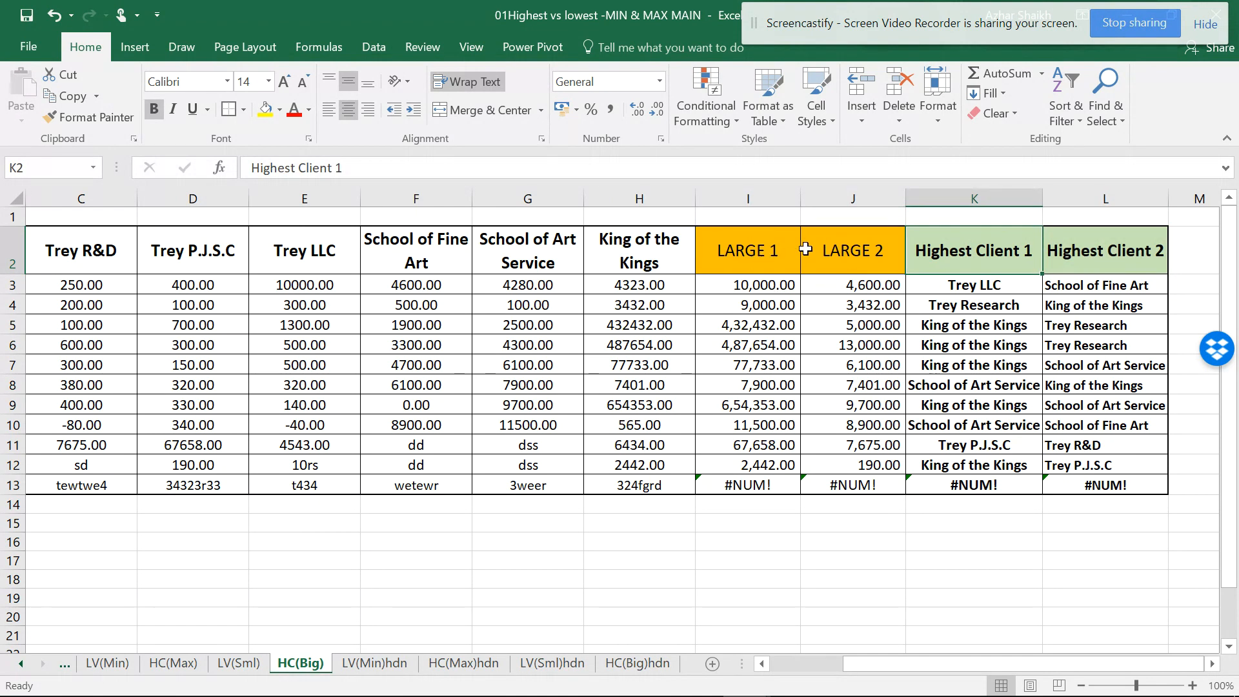
left_click(759, 257)
left_click(927, 253)
left_click(857, 246)
left_click(1097, 249)
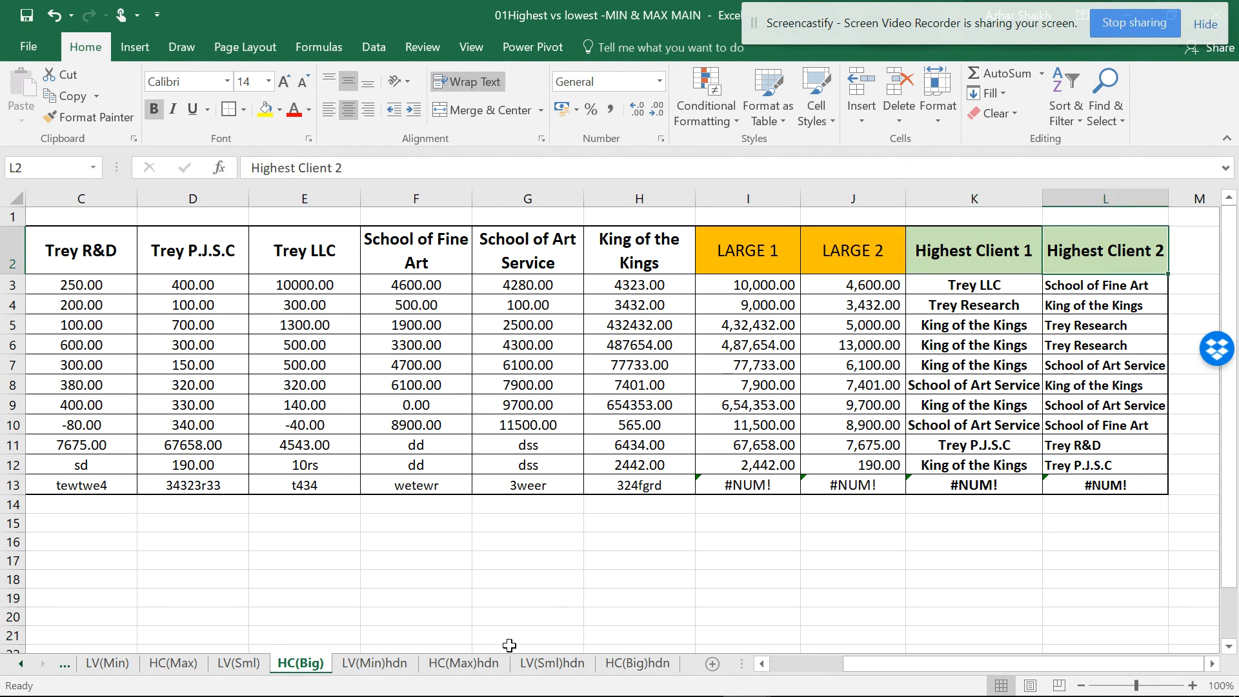
Step: Compare the result columns on the LV(Min)hdn, HC(Max)hdn, HC(Big)hdn and LV(Sml)hdn sheets
left_click(376, 665)
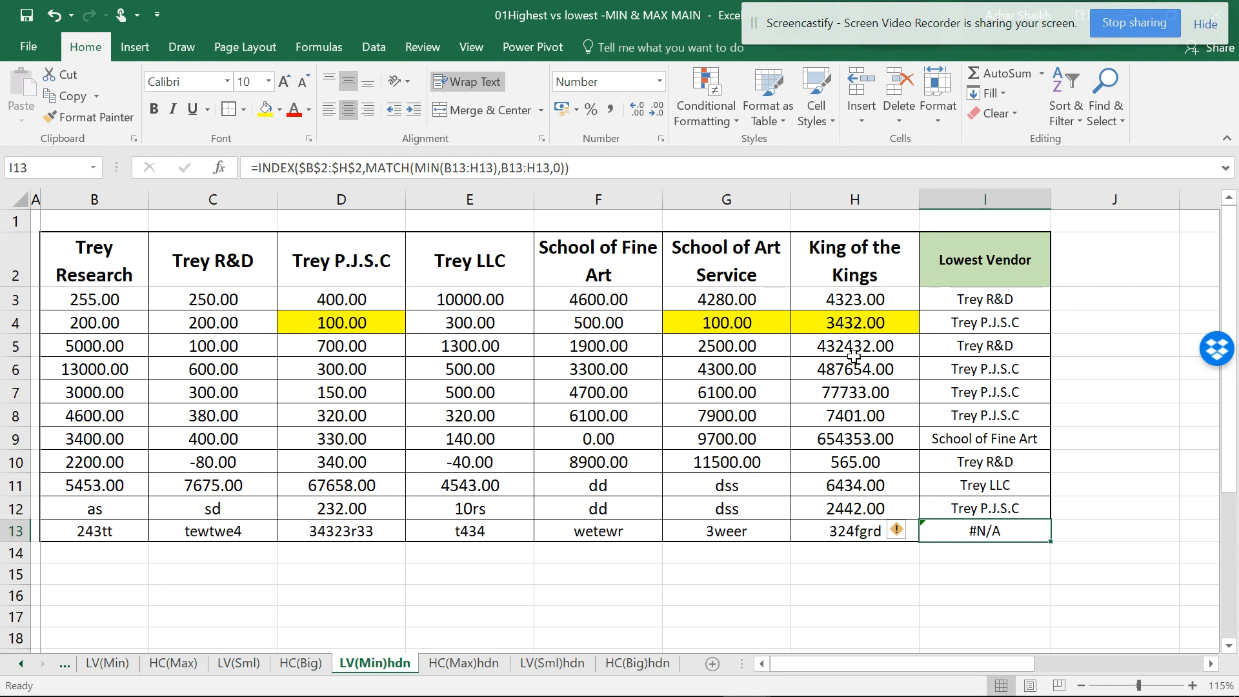
left_click(466, 664)
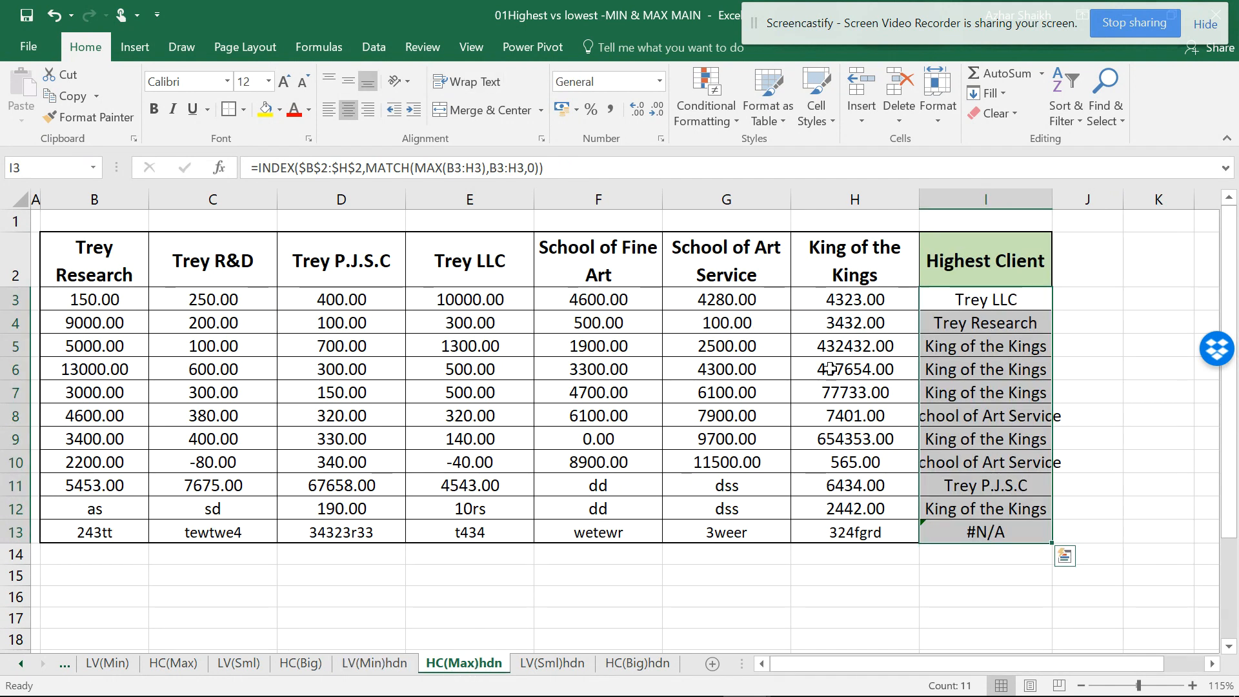
left_click(400, 663)
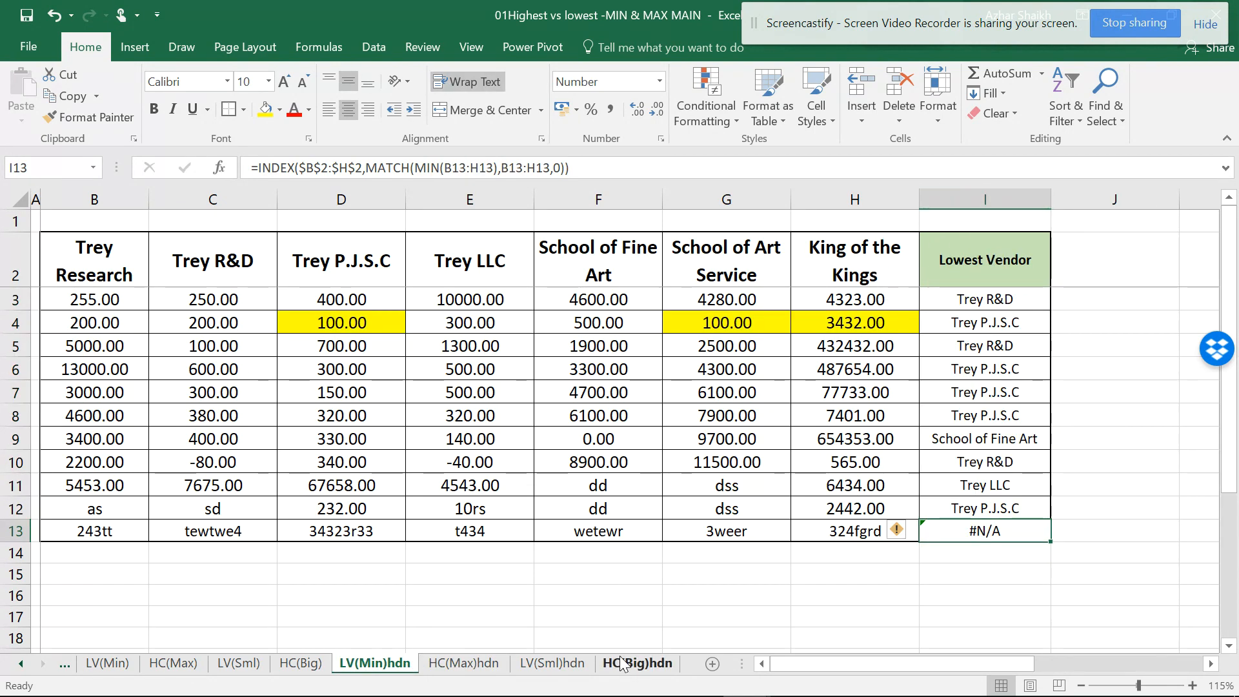
left_click(552, 667)
left_click(617, 667)
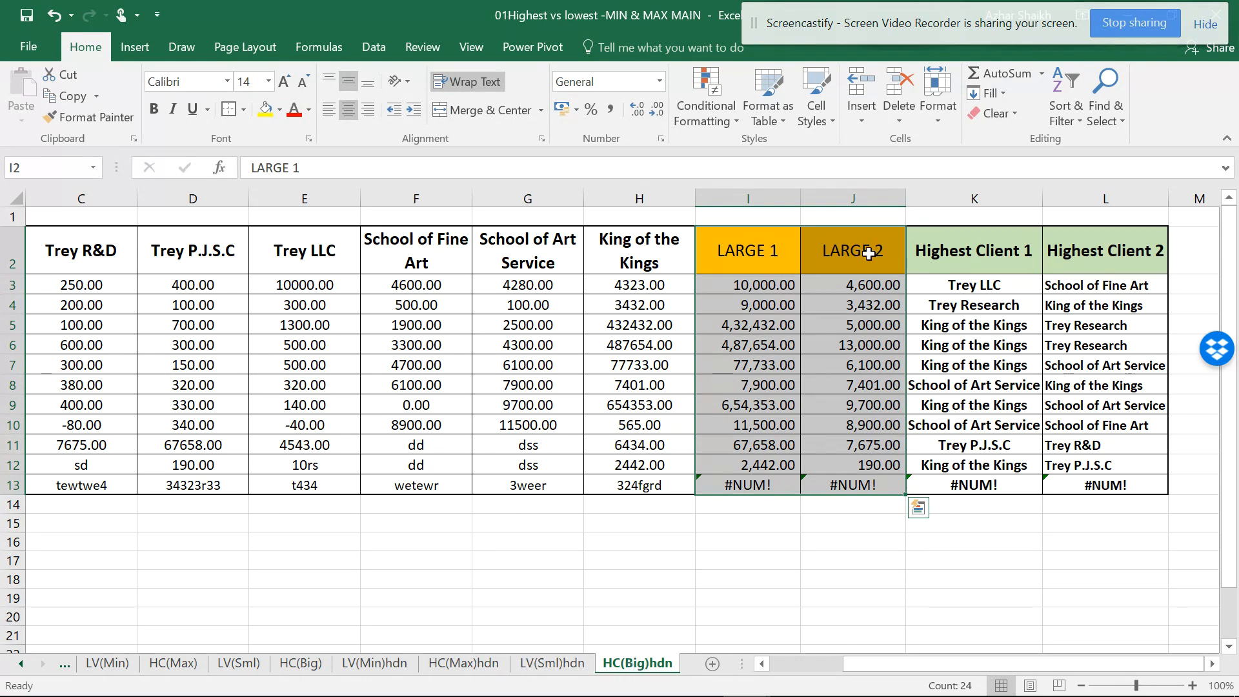
key("Escape")
left_click(553, 664)
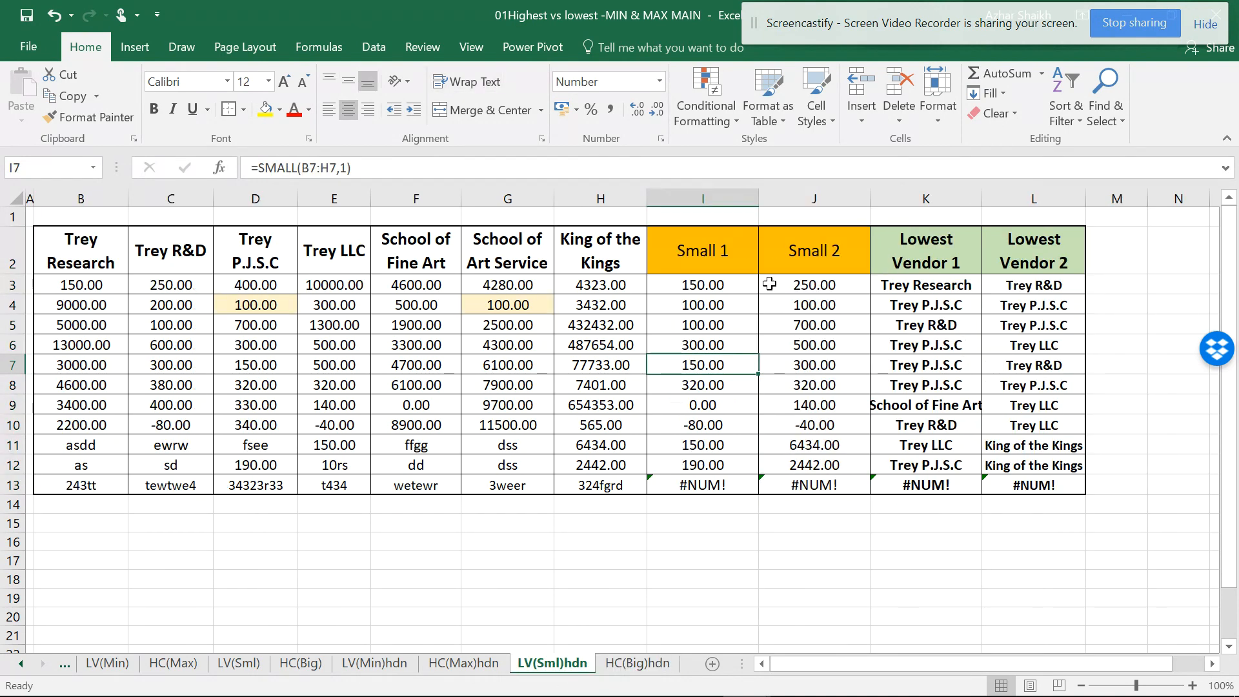
left_click(937, 258)
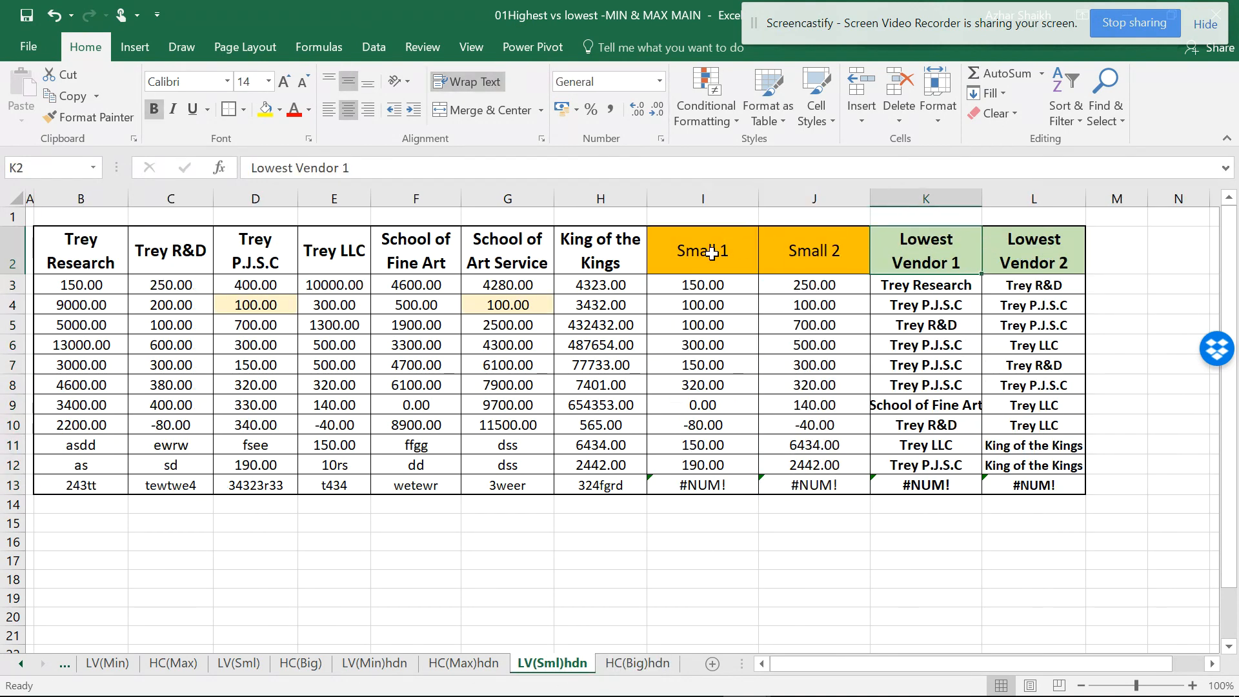
Step: Clear the headers and values of the Small 1 and Small 2 columns, I2:J13, on LV(Sml)hdn
left_click_drag(716, 251, 794, 488)
left_click(438, 401)
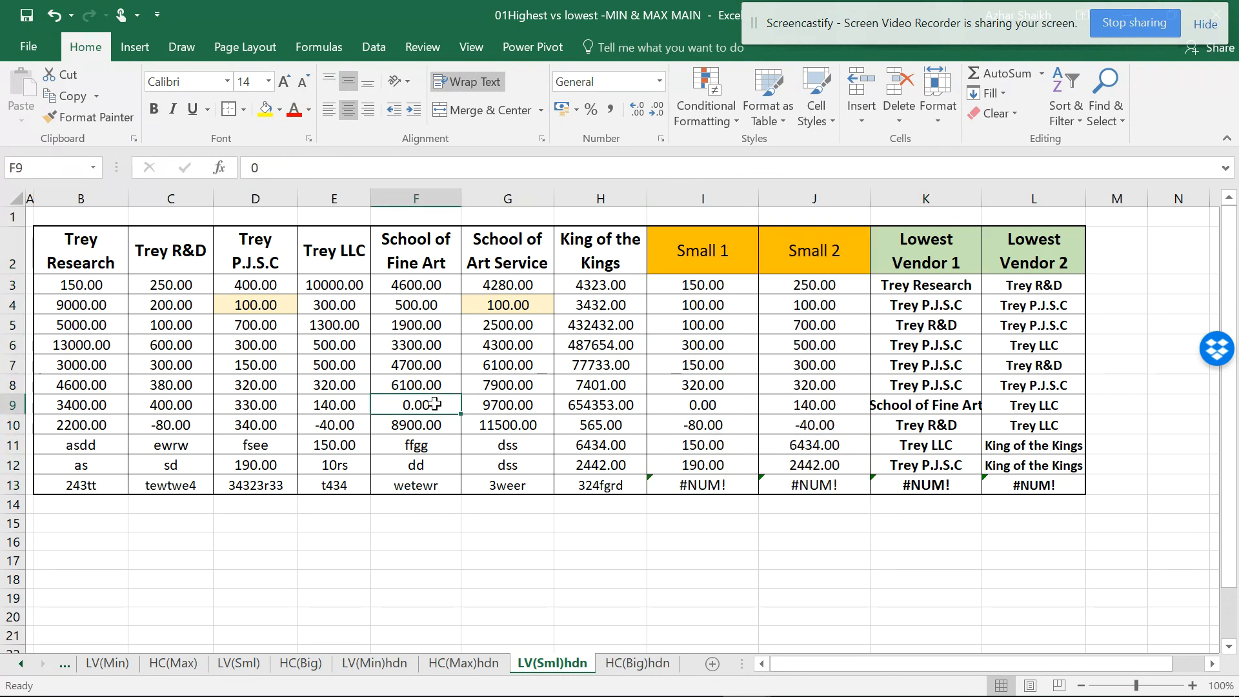
left_click_drag(714, 250, 794, 481)
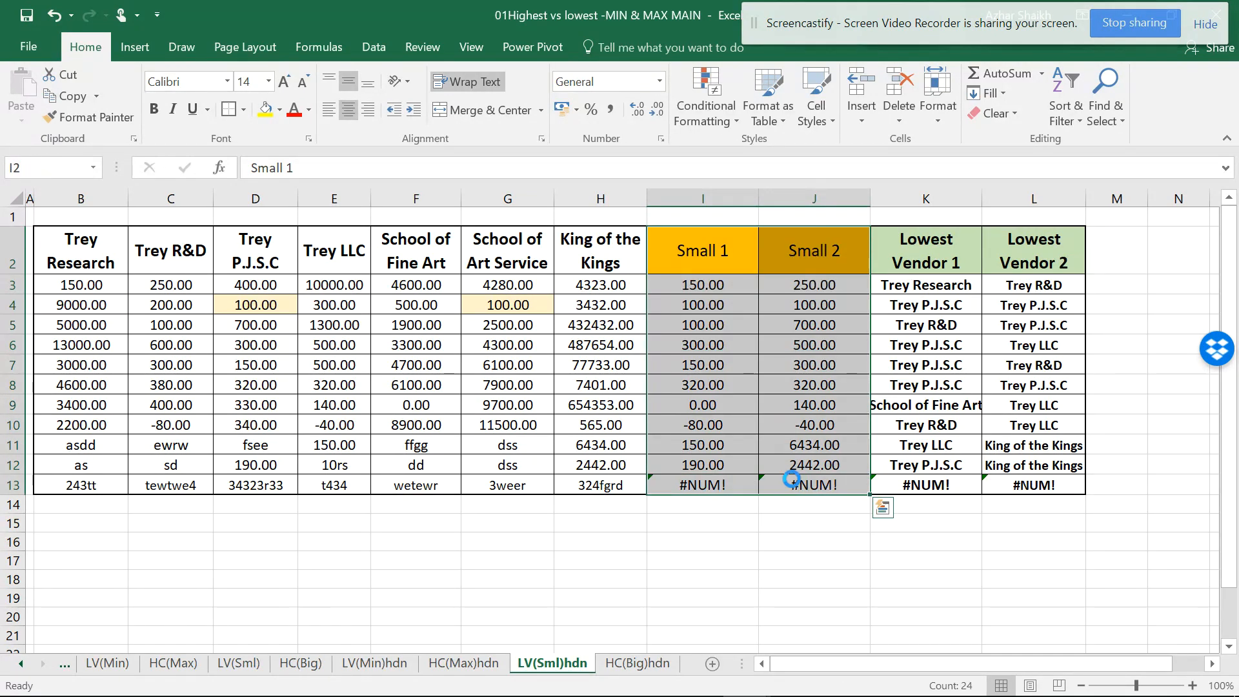
key("Delete")
Step: Set the School of Fine Art value in F9 on LV(Sml)hdn to 1
left_click(901, 411)
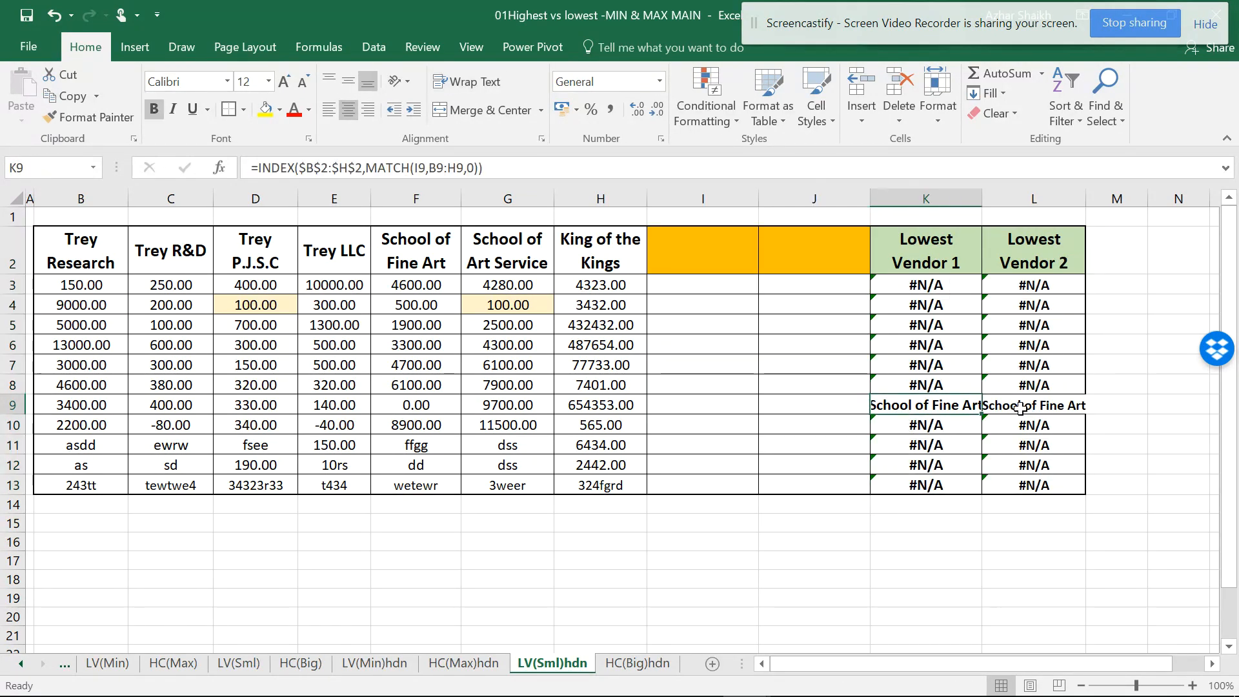
left_click(421, 404)
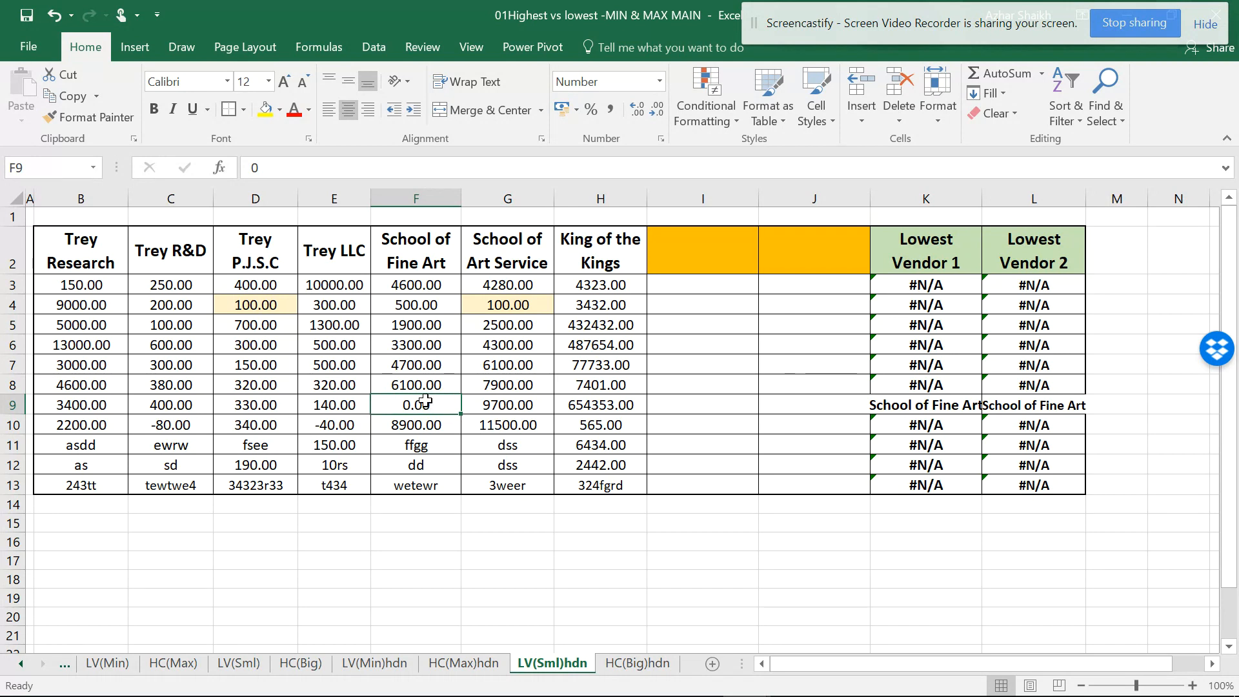
type("1")
left_click(560, 404)
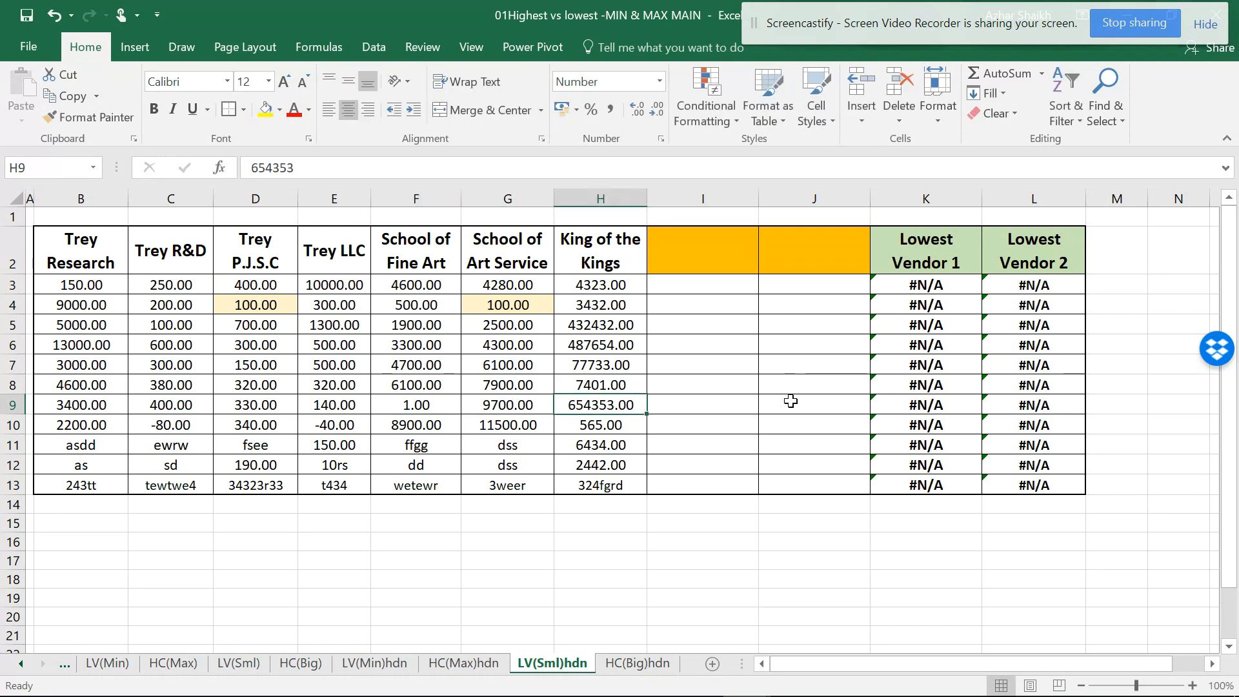
Step: Clear the headers and values of the LARGE 1 and LARGE 2 columns, I2:J13, on HC(Big)hdn
left_click(631, 664)
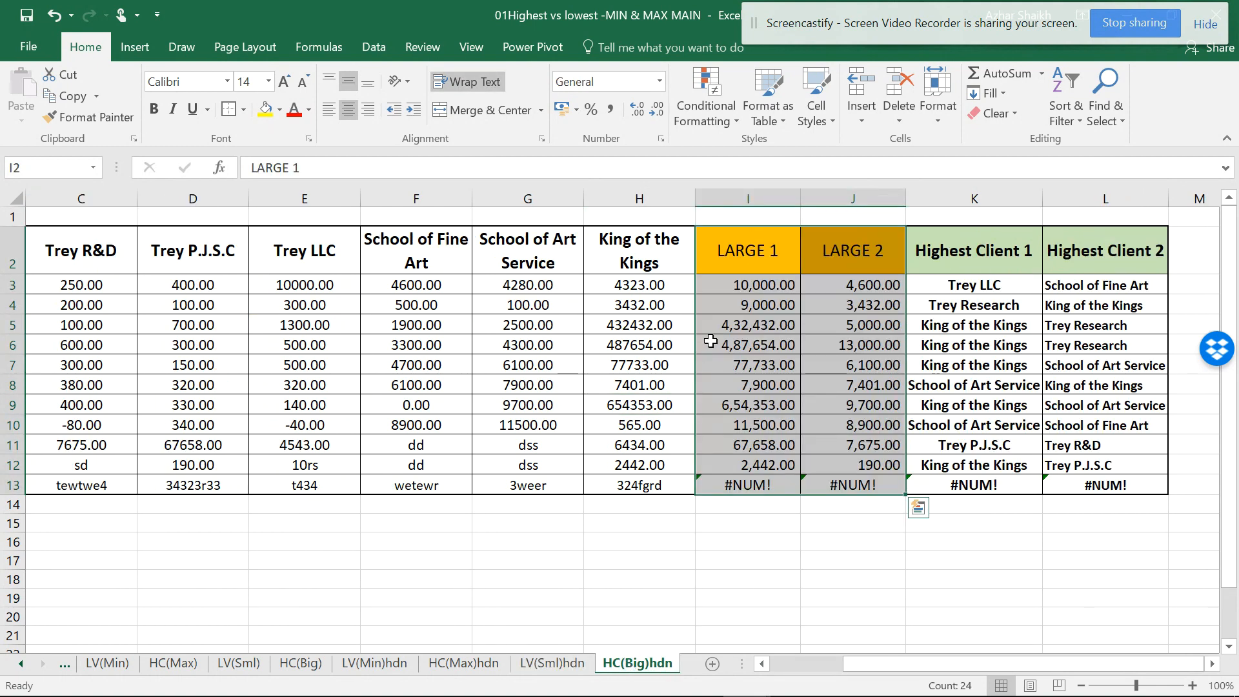
left_click_drag(743, 255, 856, 481)
key("Delete")
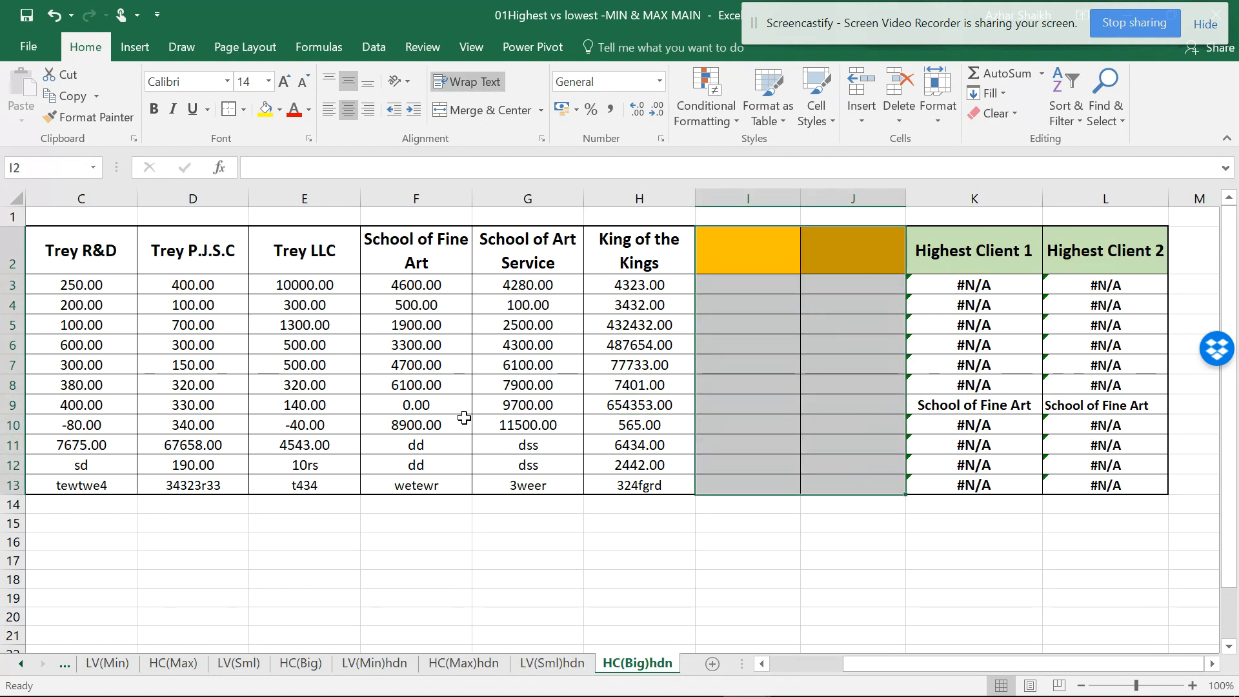
Step: Set the School of Fine Art value in F9 on HC(Big)hdn to 2
left_click(428, 405)
type("2")
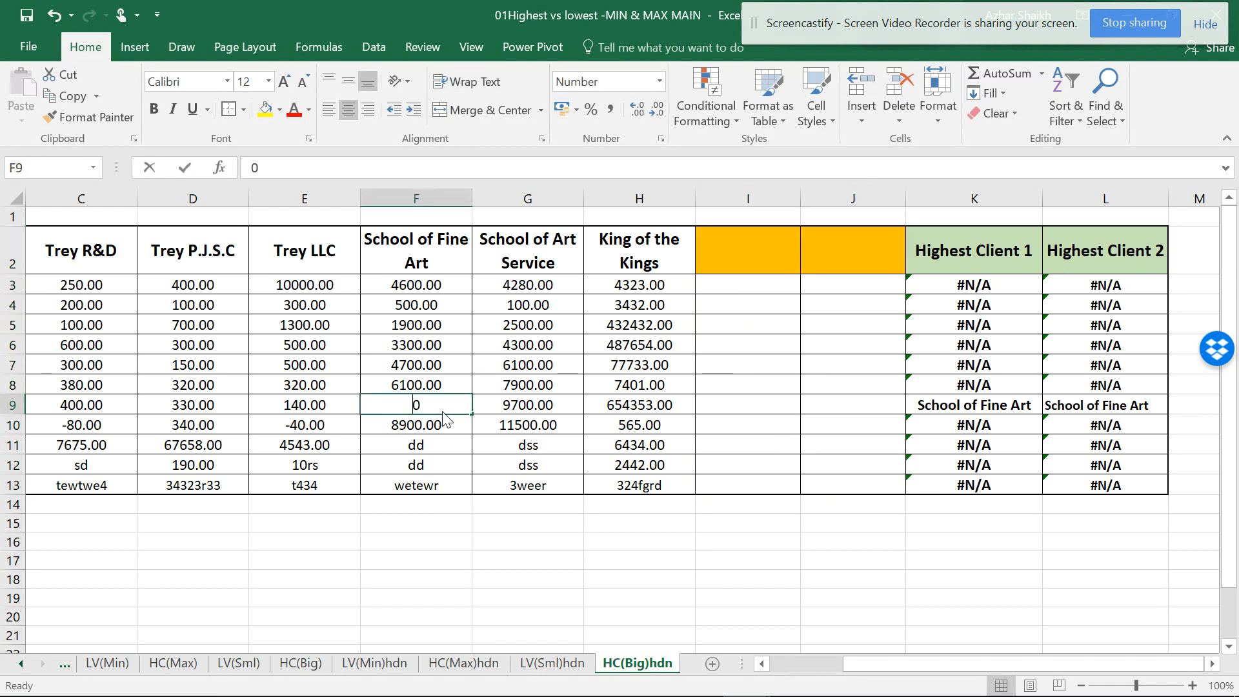
left_click(529, 398)
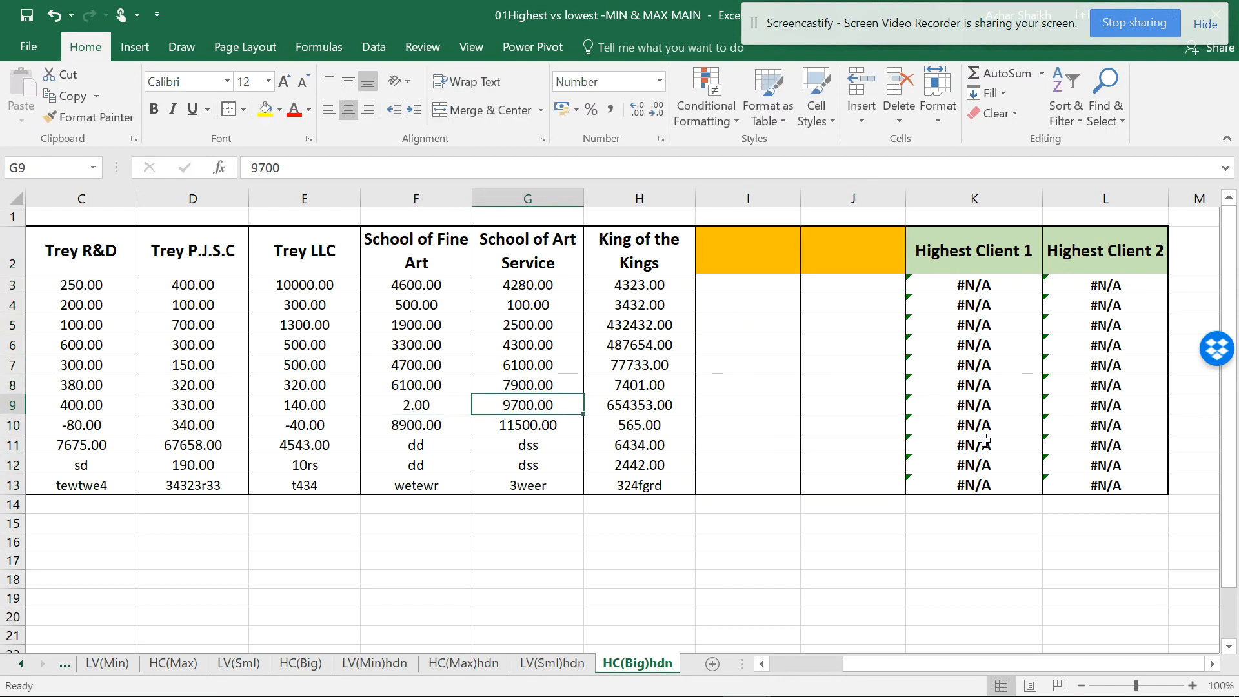
Step: Delete the two blank columns I and J from the LV(Sml)hdn sheet
left_click(542, 664)
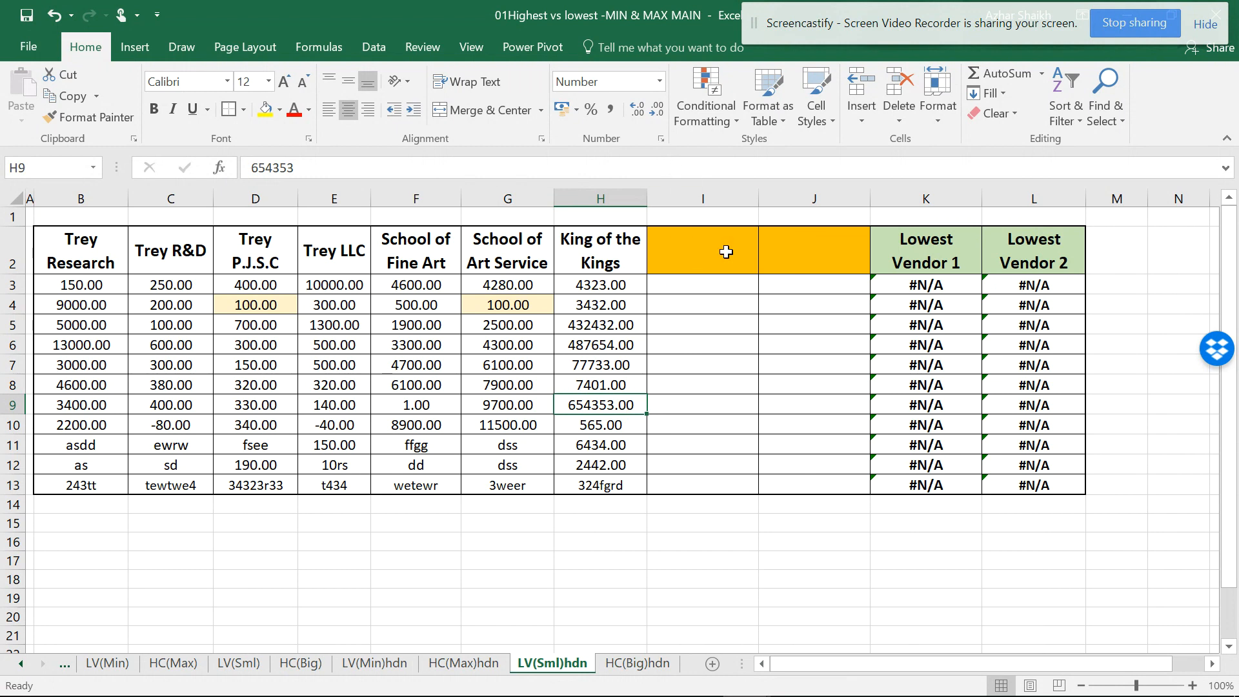
left_click_drag(706, 197, 796, 196)
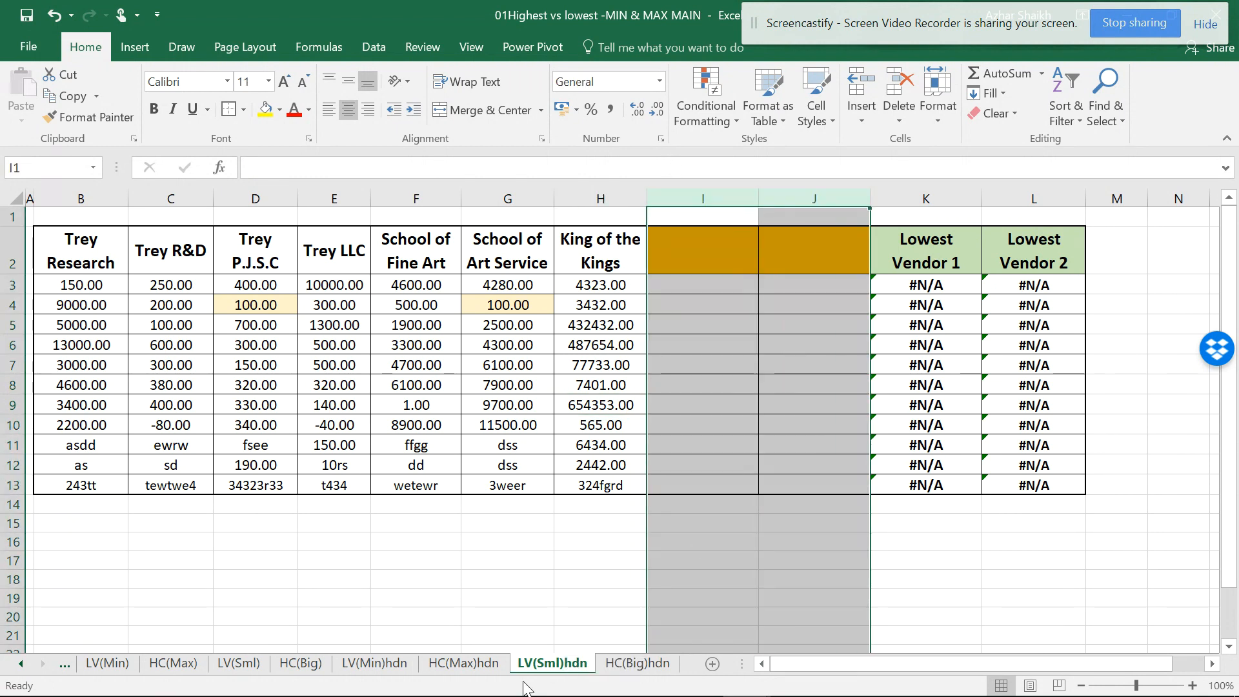
left_click(629, 663)
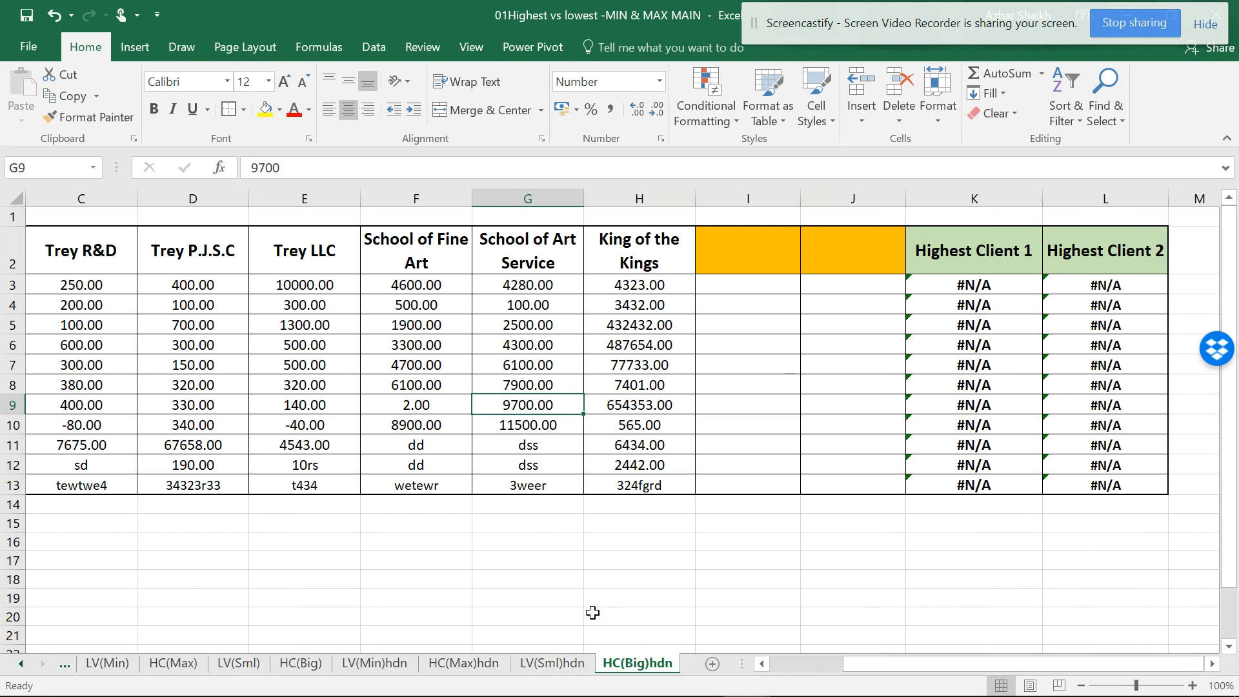
left_click(552, 662)
left_click_drag(714, 201, 784, 197)
right_click(820, 207)
left_click(828, 360)
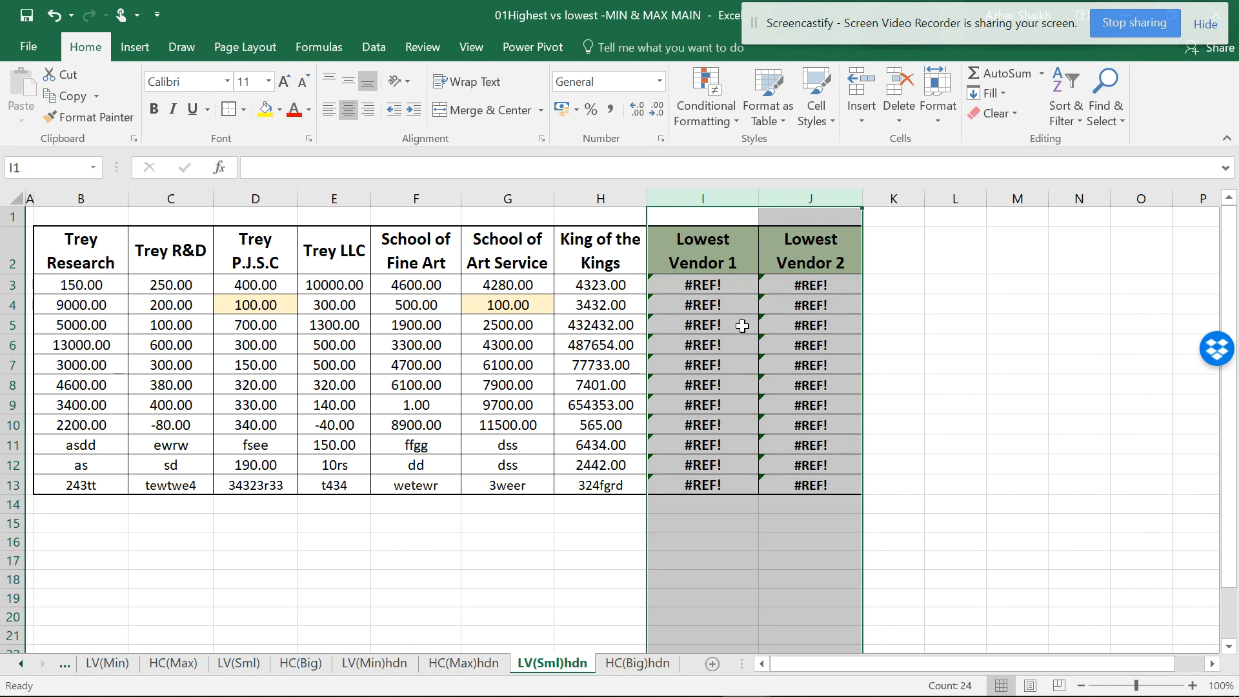
Step: Extend the Lowest Vendor headers to K2 as Lowest Vendor 3 and widen column K
left_click_drag(720, 271, 914, 278)
mouse_move(924, 202)
left_mouse_down()
mouse_move(951, 194)
mouse_move(915, 200)
mouse_move(943, 201)
left_mouse_up()
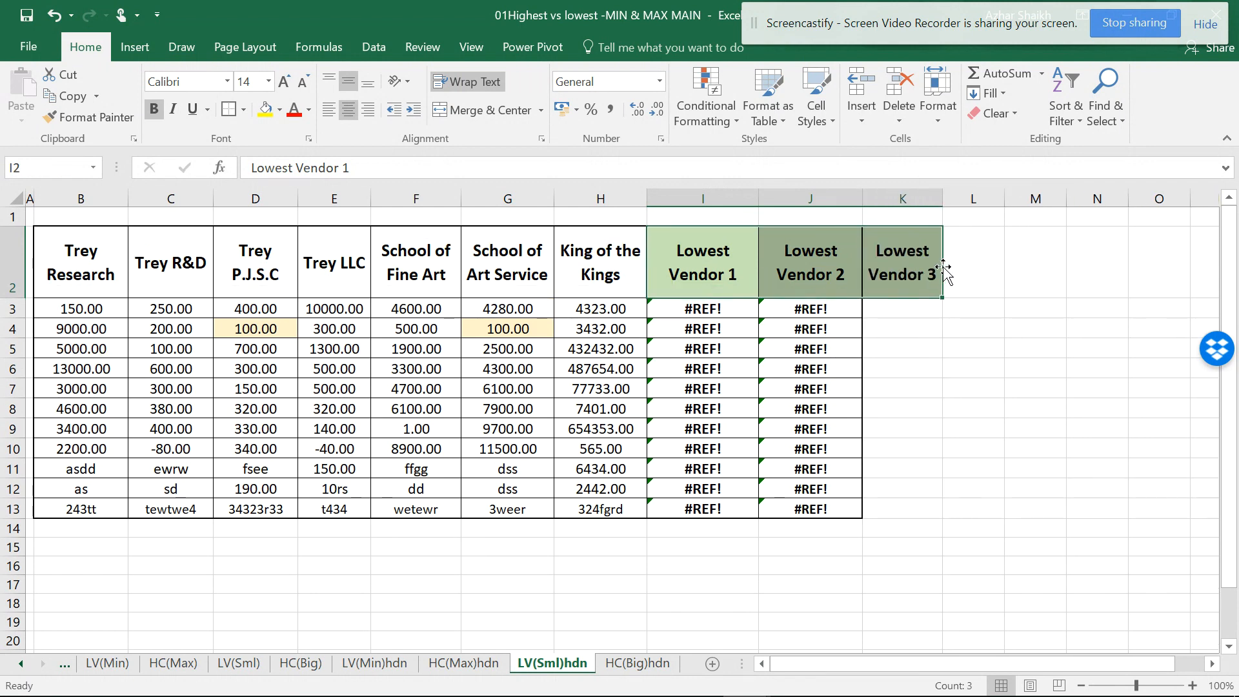
Step: Delete the two blank columns I and J from the HC(Big)hdn sheet
left_click(629, 664)
left_click_drag(755, 200, 817, 195)
right_click(818, 194)
left_click(872, 348)
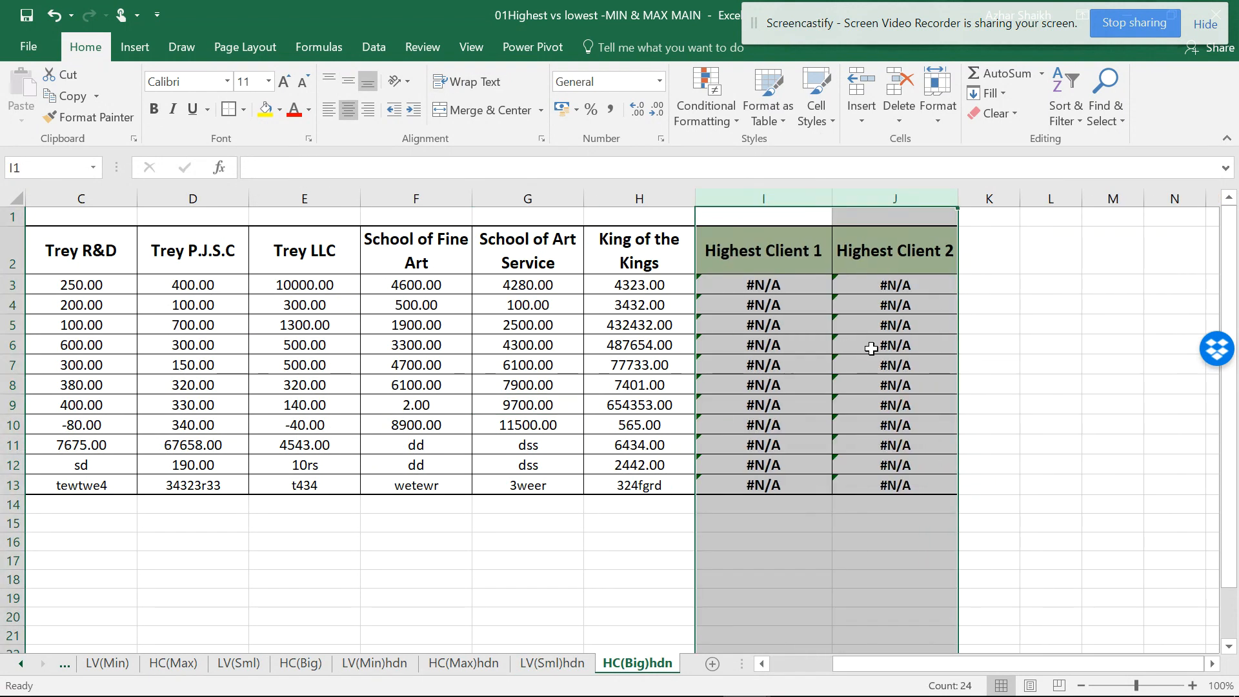
Step: Extend the Highest Client 2 header to K2 as Highest Client 3 and widen column K
left_click(898, 249)
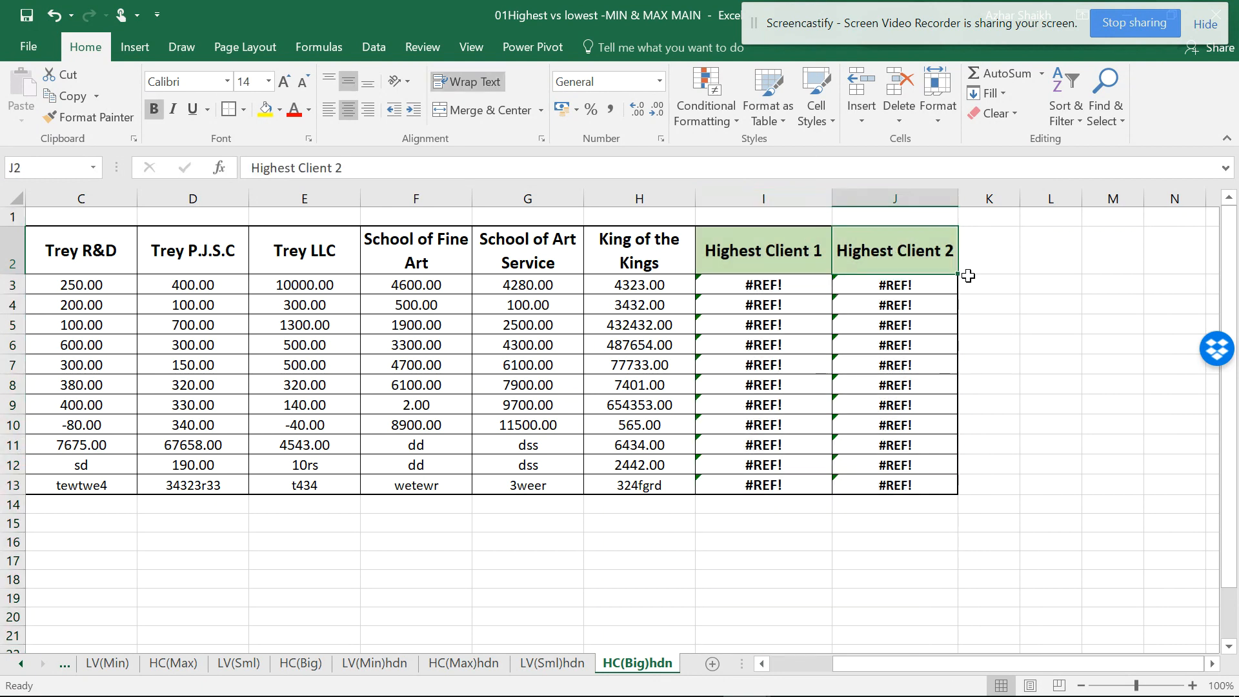
left_click_drag(958, 272, 1010, 268)
left_click_drag(1019, 198, 1063, 198)
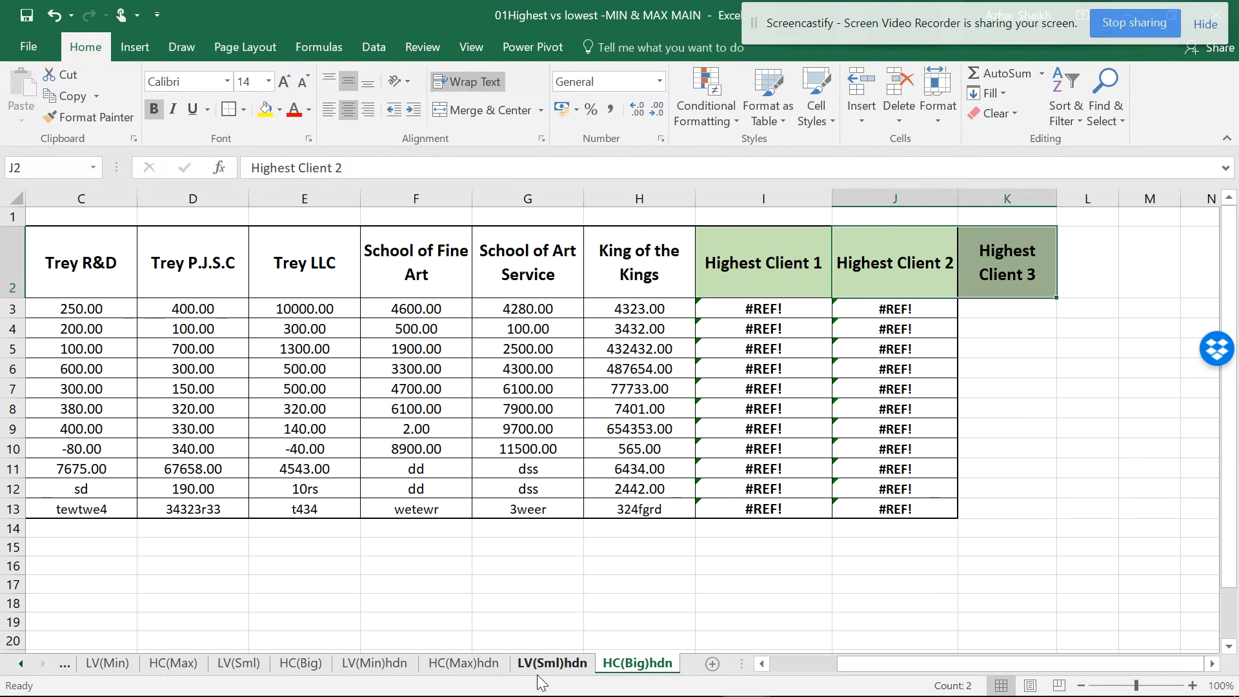
Step: On the LV(Sml)hdn sheet, replace the formula in I3 with =SMALL(B3:H3,1)
left_click(567, 663)
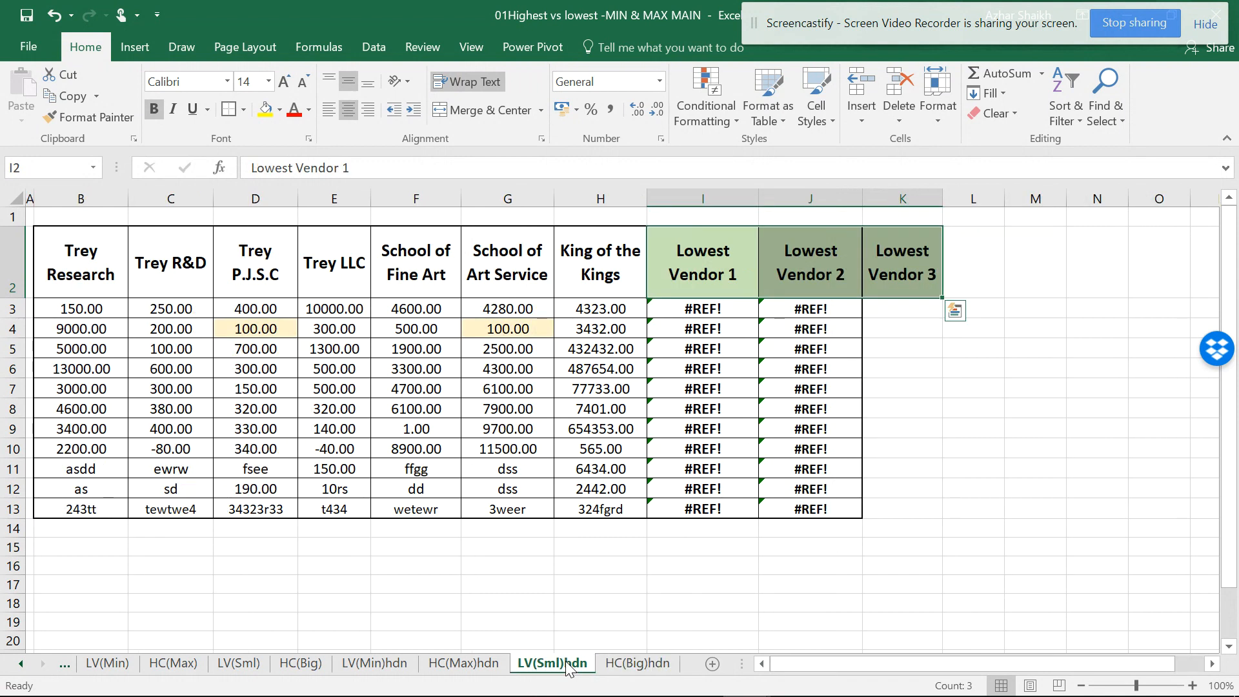
left_click(715, 310)
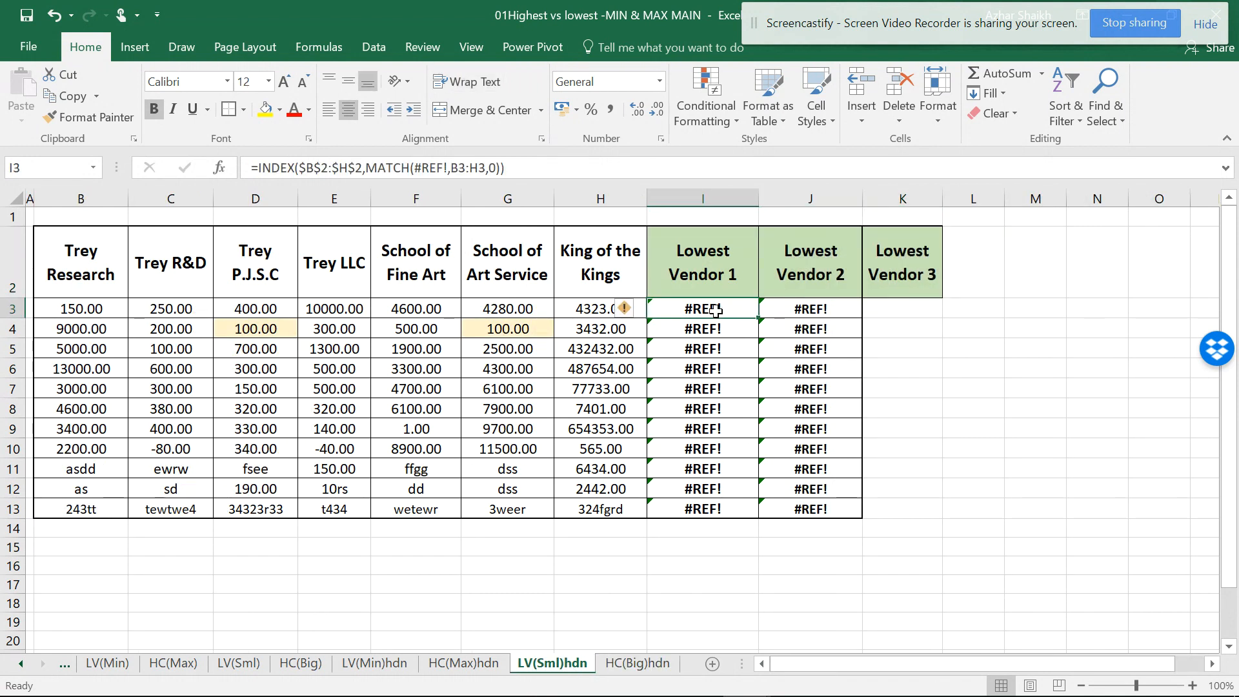
type("=")
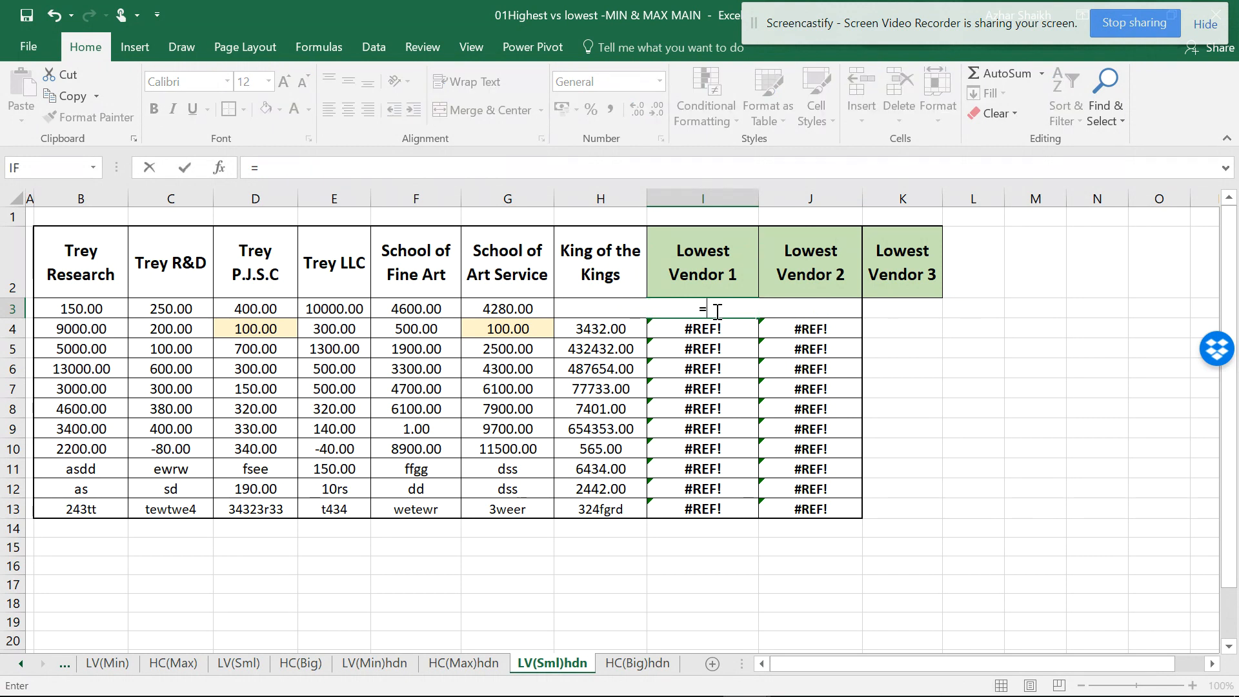
type("small")
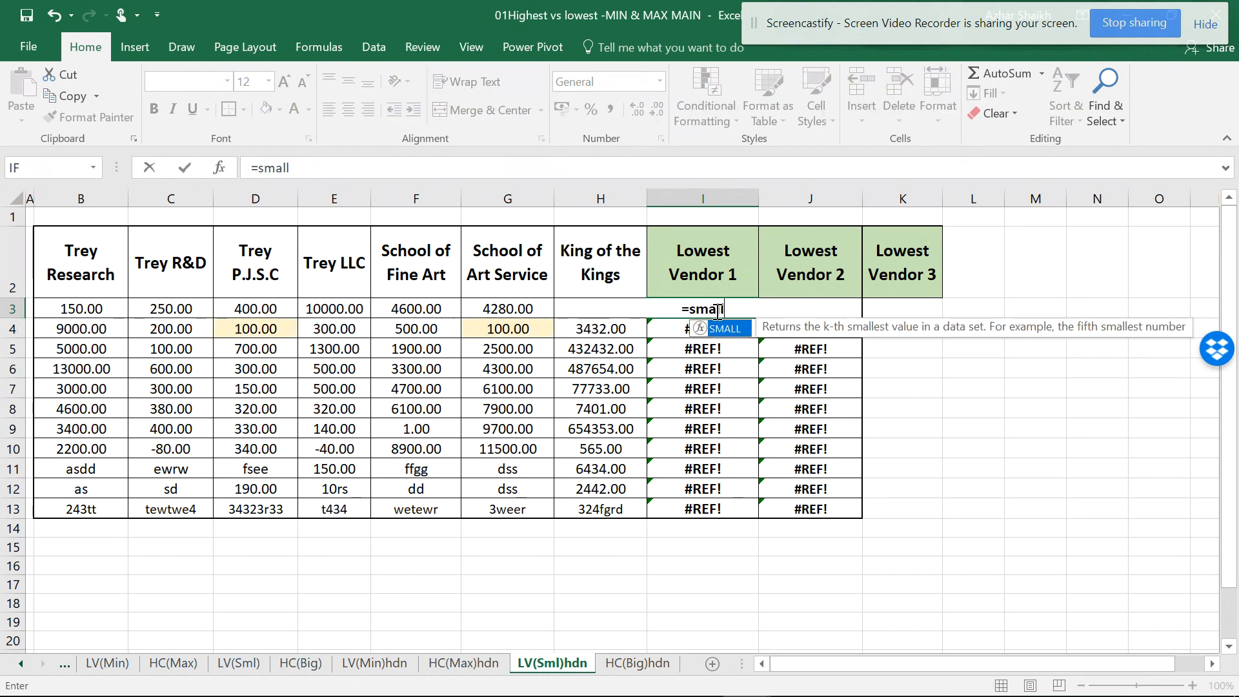
type("(")
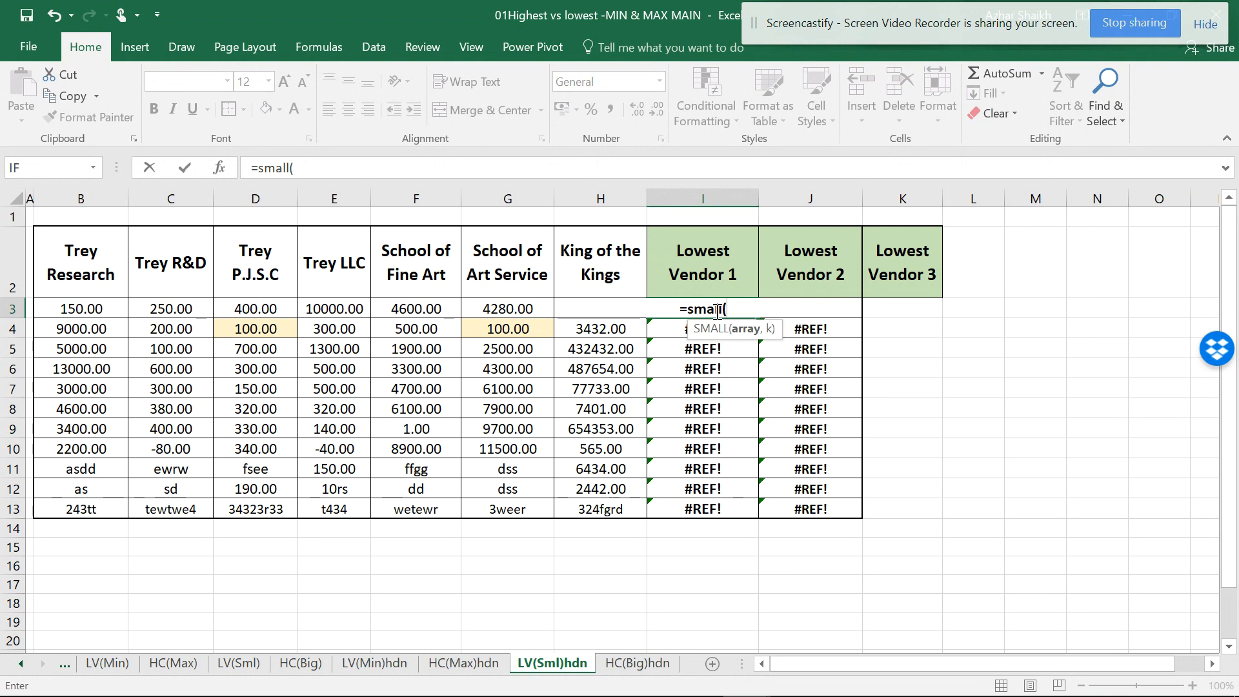
left_click_drag(107, 308, 584, 303)
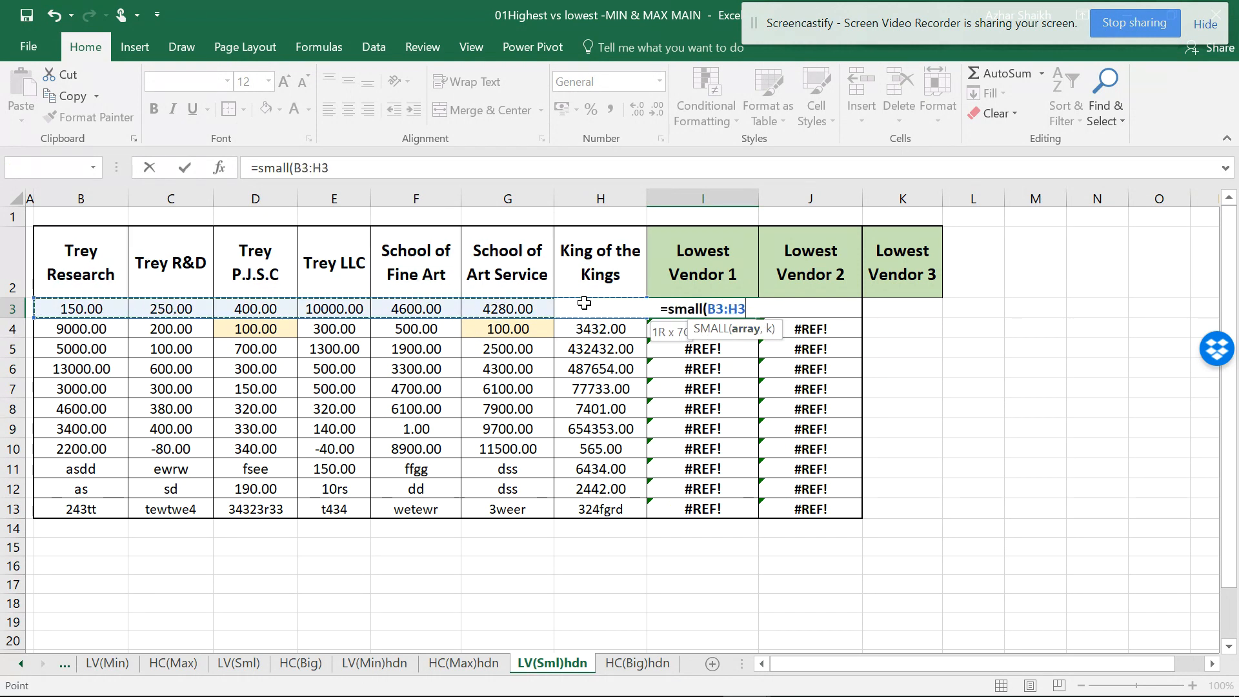
type(",")
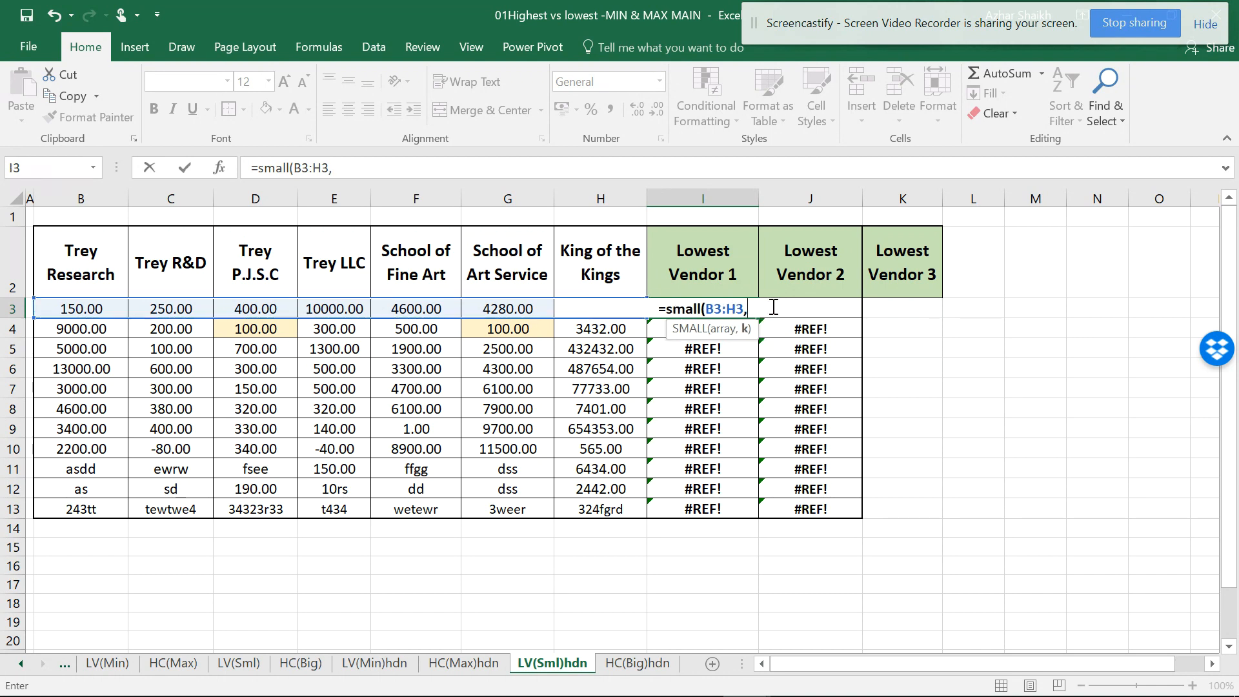
type("1")
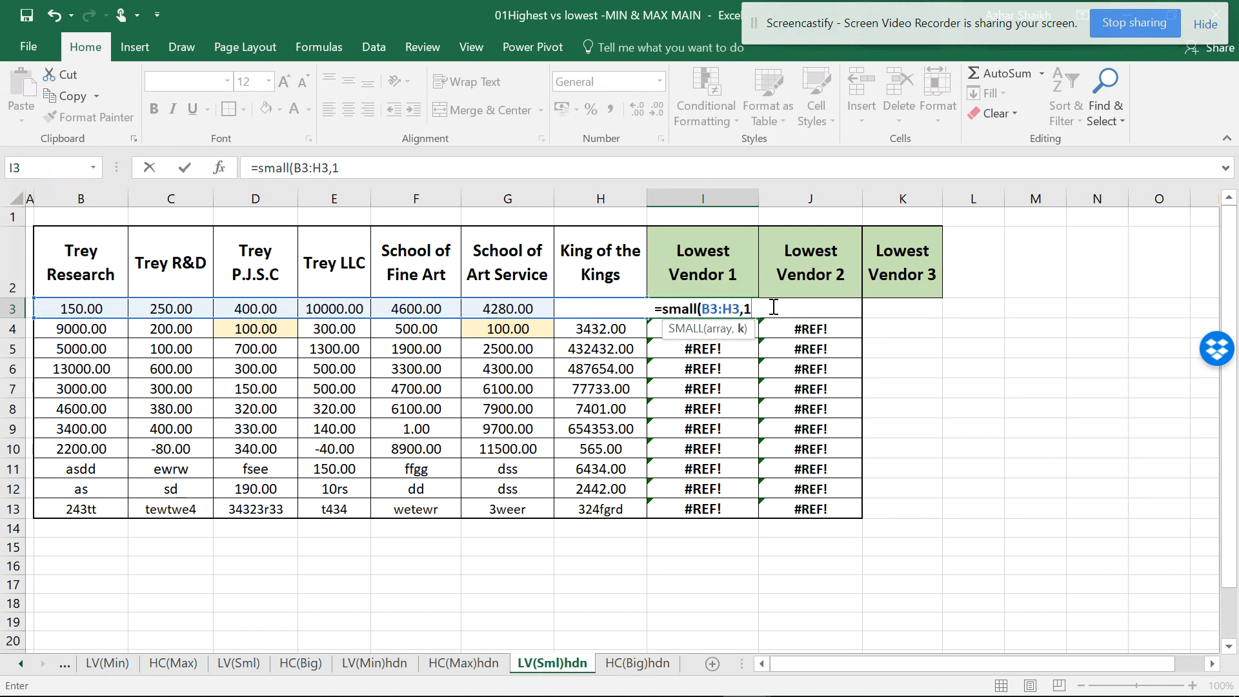
type(")")
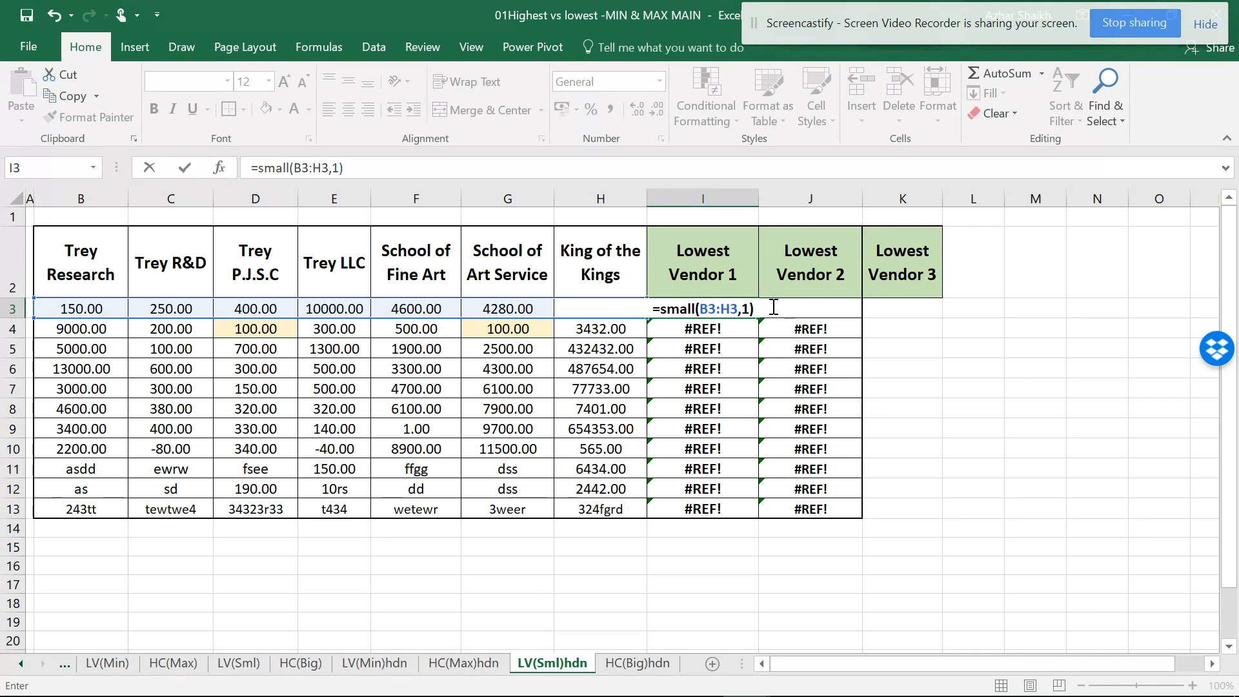
key("Return")
Step: Change the SMALL range in I3 to the mixed references B$3:$H3
left_click(749, 308)
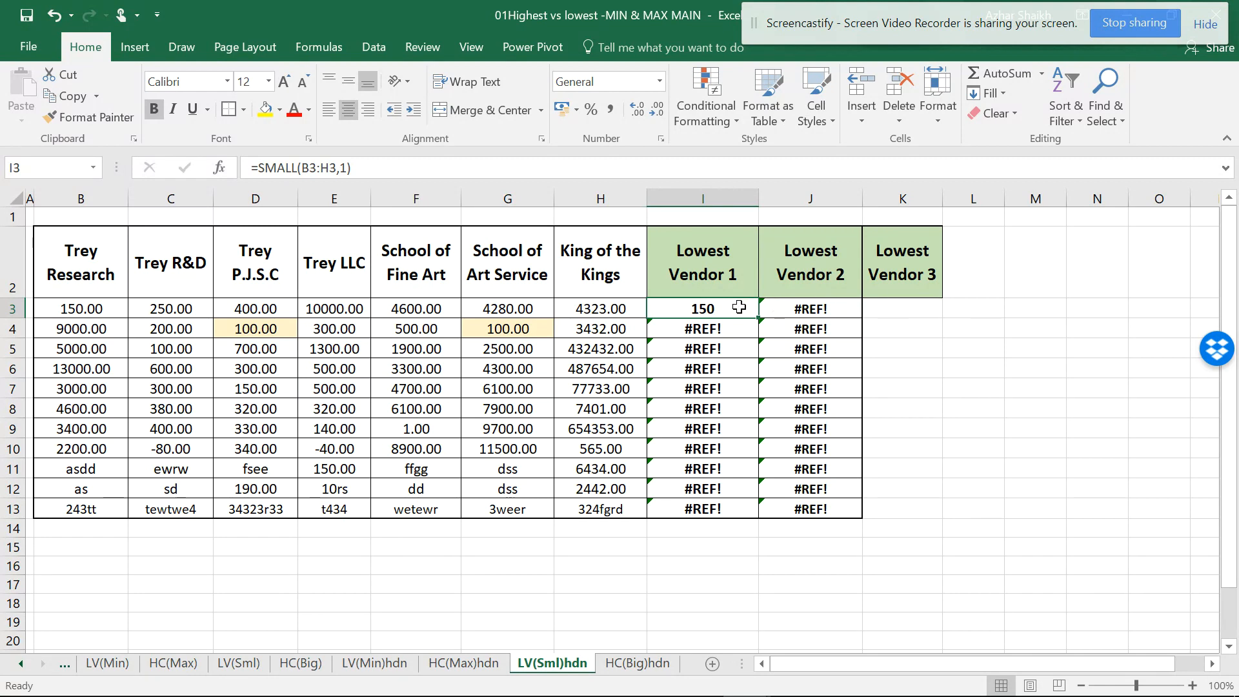
left_click(315, 169)
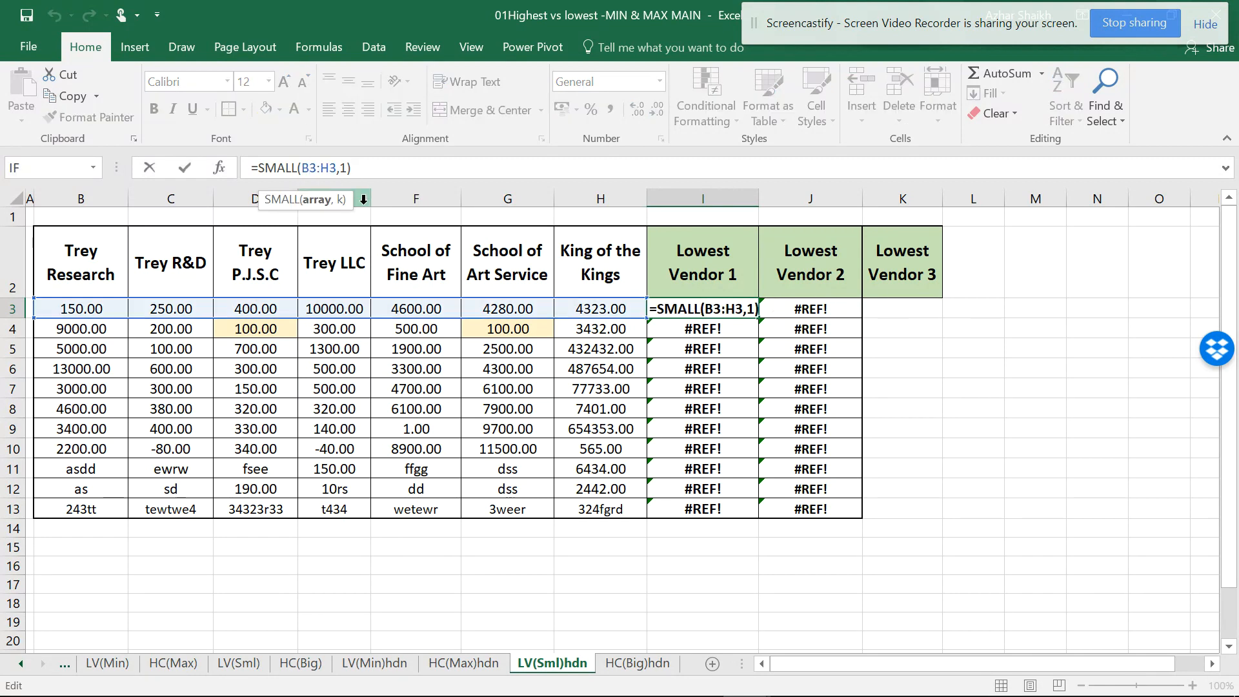
key("F4")
key("F4")
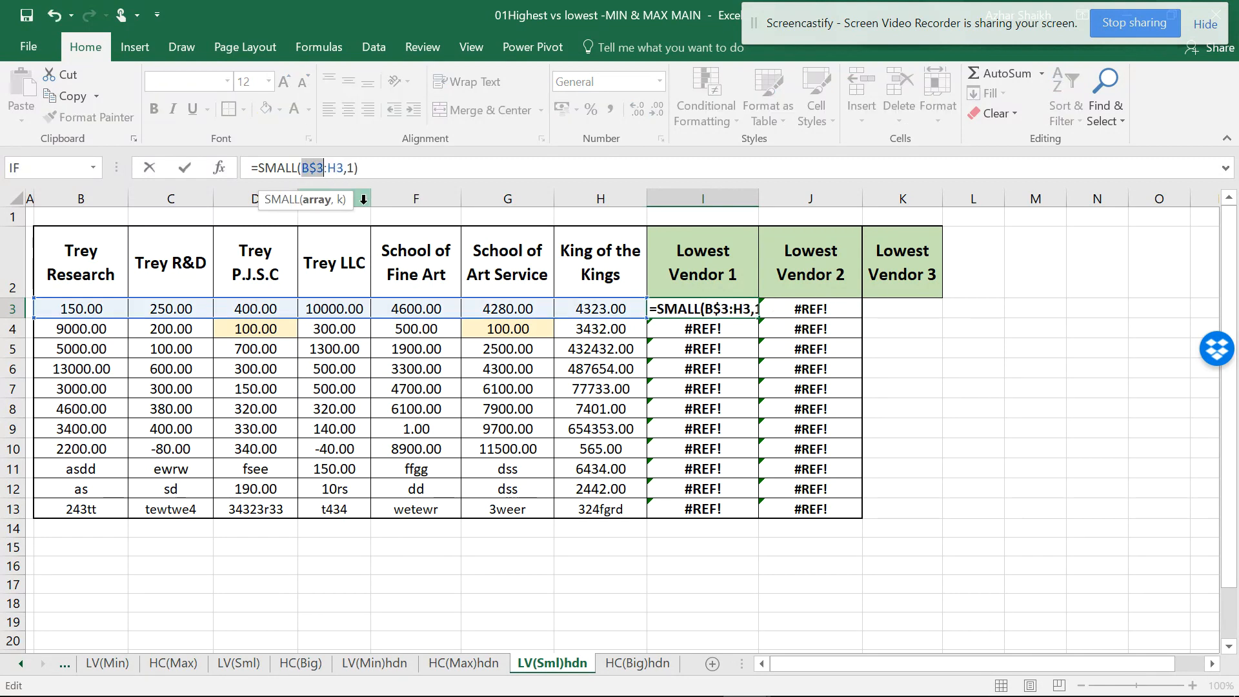
left_click(340, 167)
key("F4")
key("F4")
key("F4")
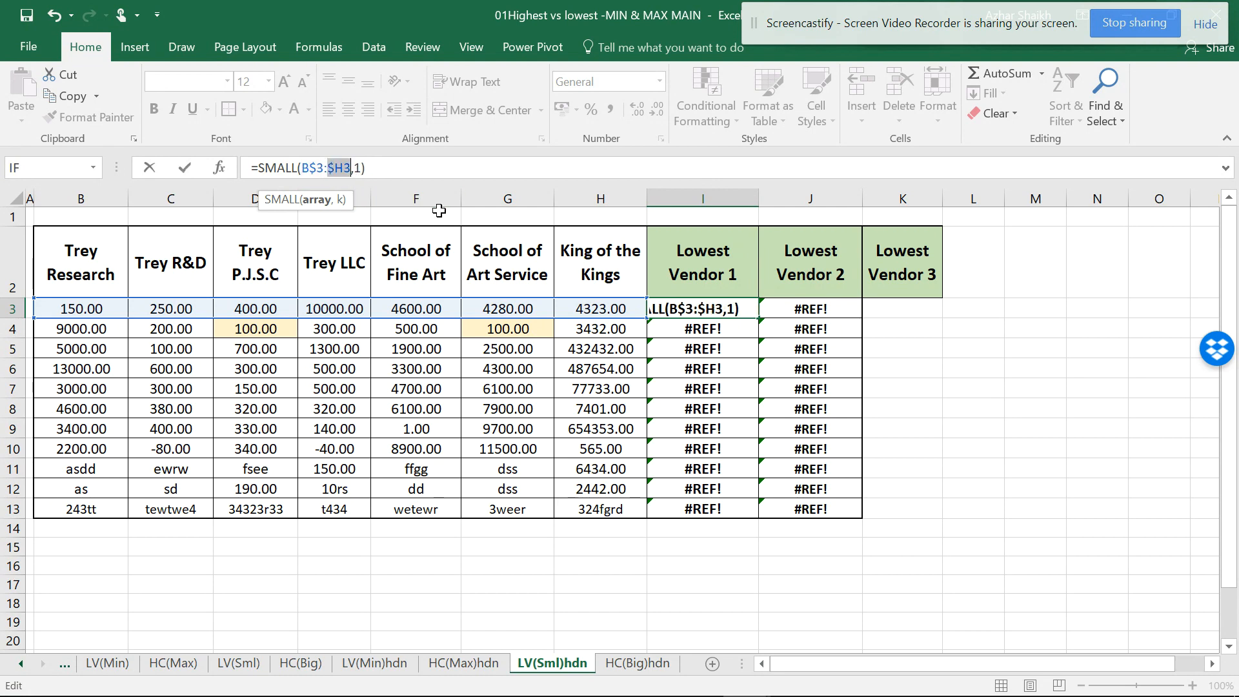
key("Return")
Step: Wrap the SMALL formula in I3 in a MATCH function, using SMALL as the lookup value
left_click(713, 311)
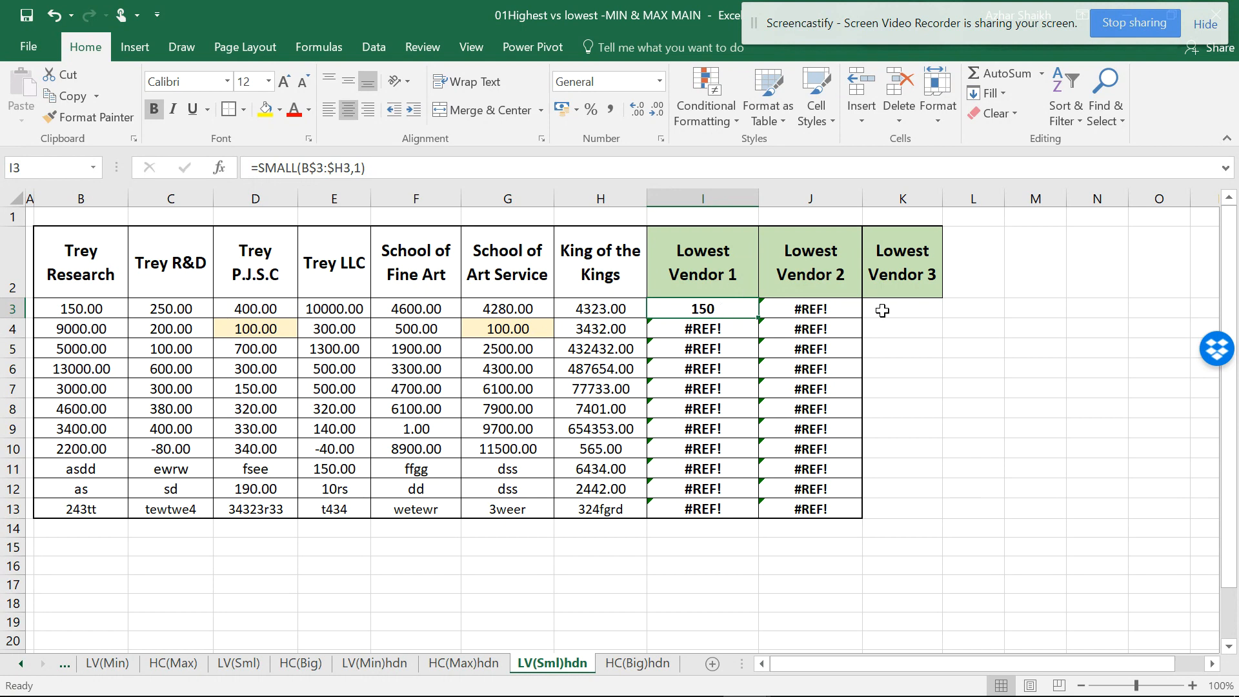
left_click(261, 169)
type("match")
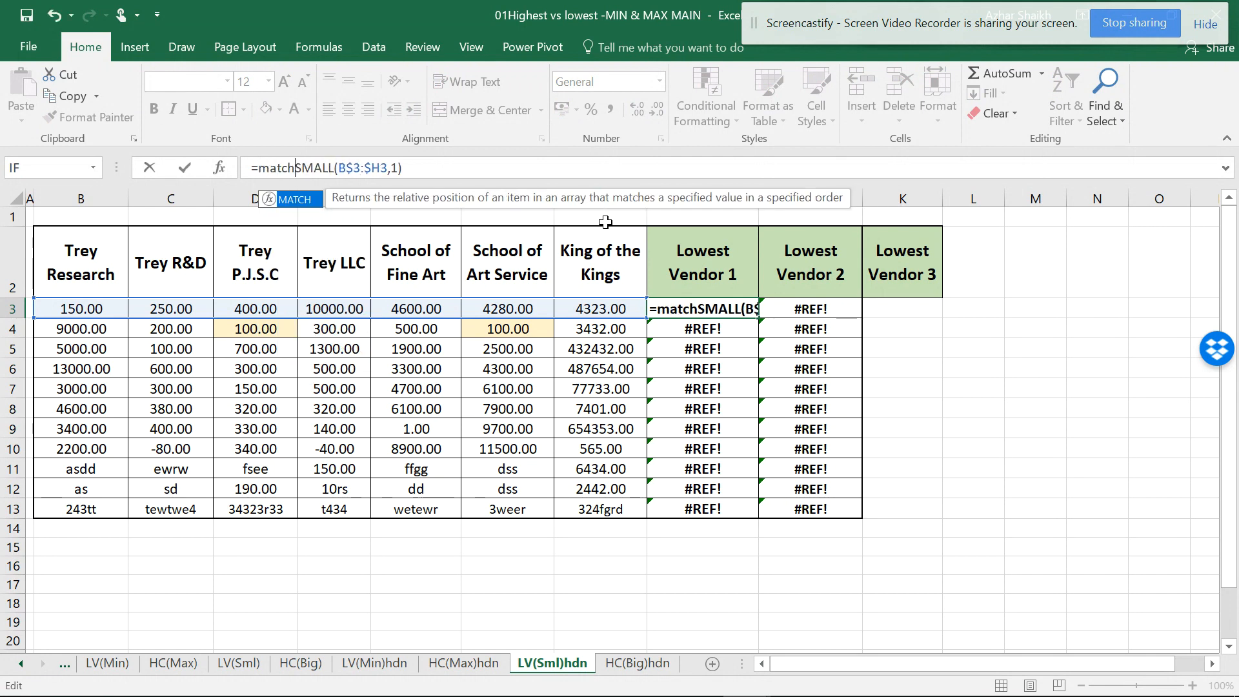
type("(")
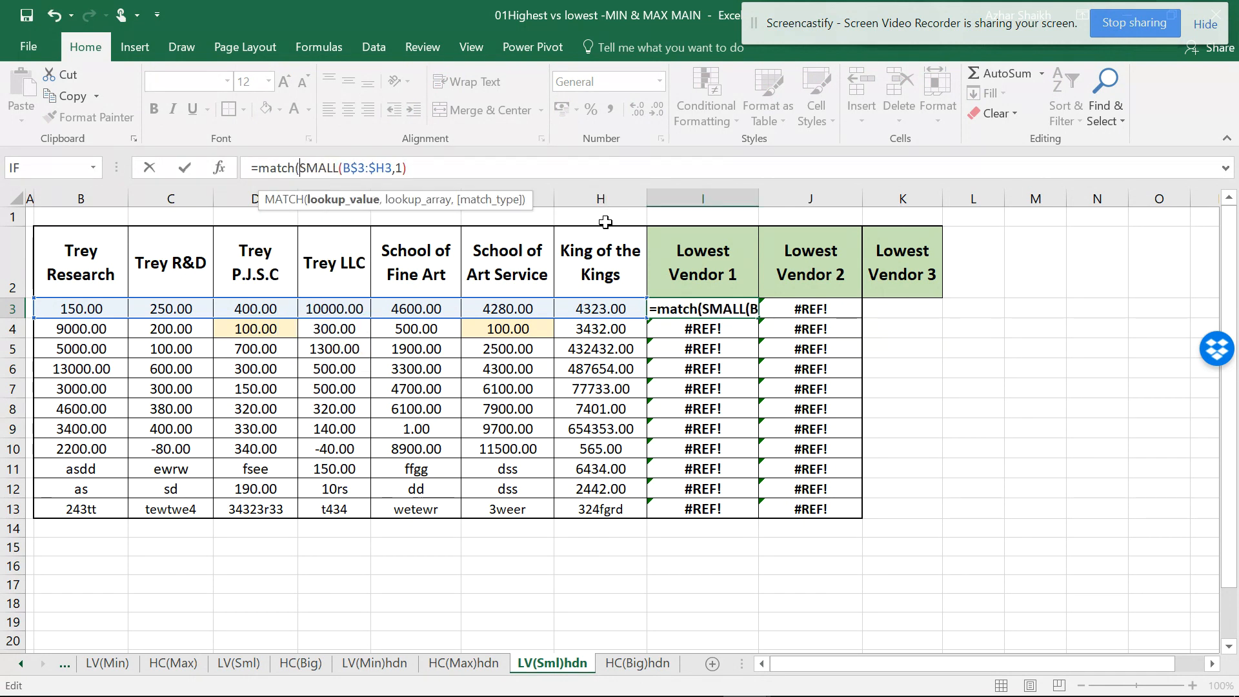
left_click(331, 201)
left_click(427, 174)
type(",")
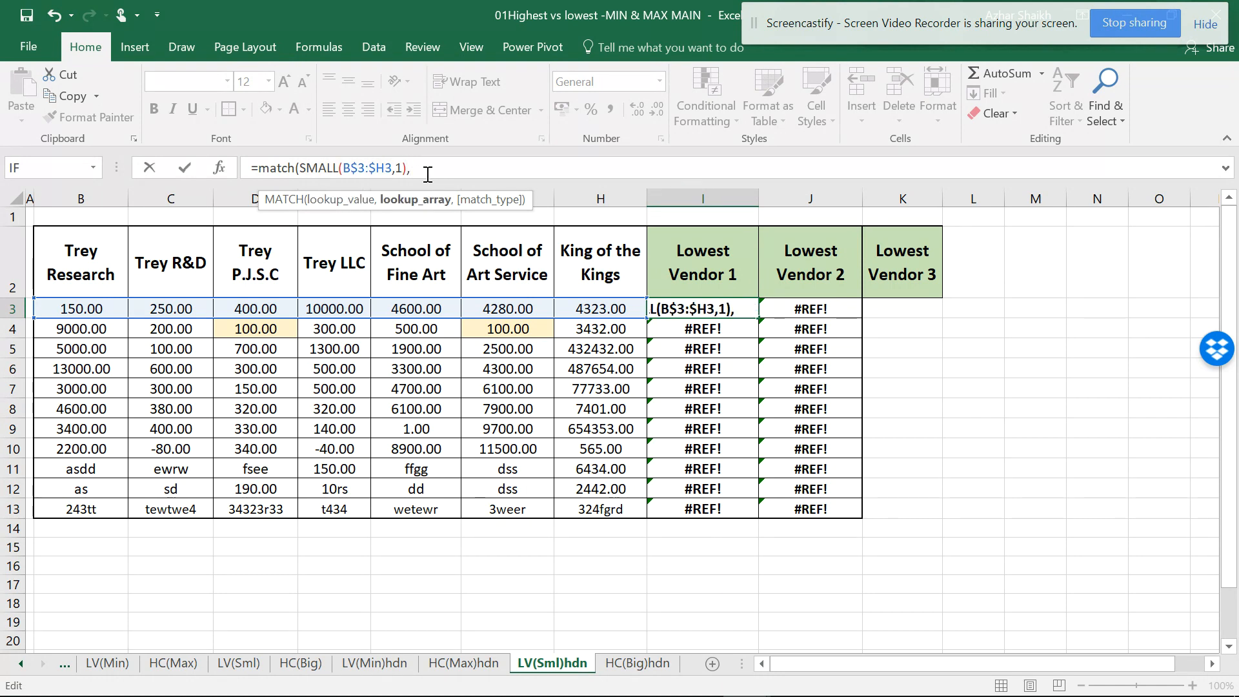
Step: Complete the MATCH in I3 with lookup array $B3:$H3 and match type 0 for an exact match
left_click_drag(77, 309, 600, 308)
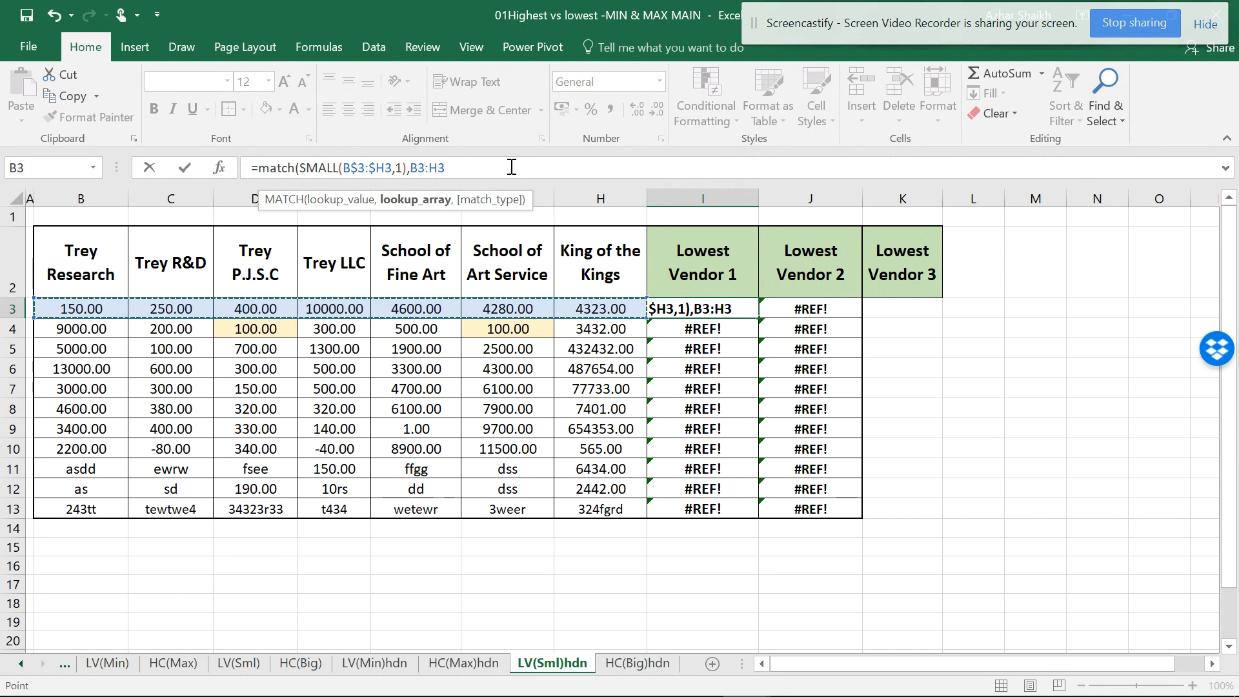
key("F4")
key("F4")
key("F4")
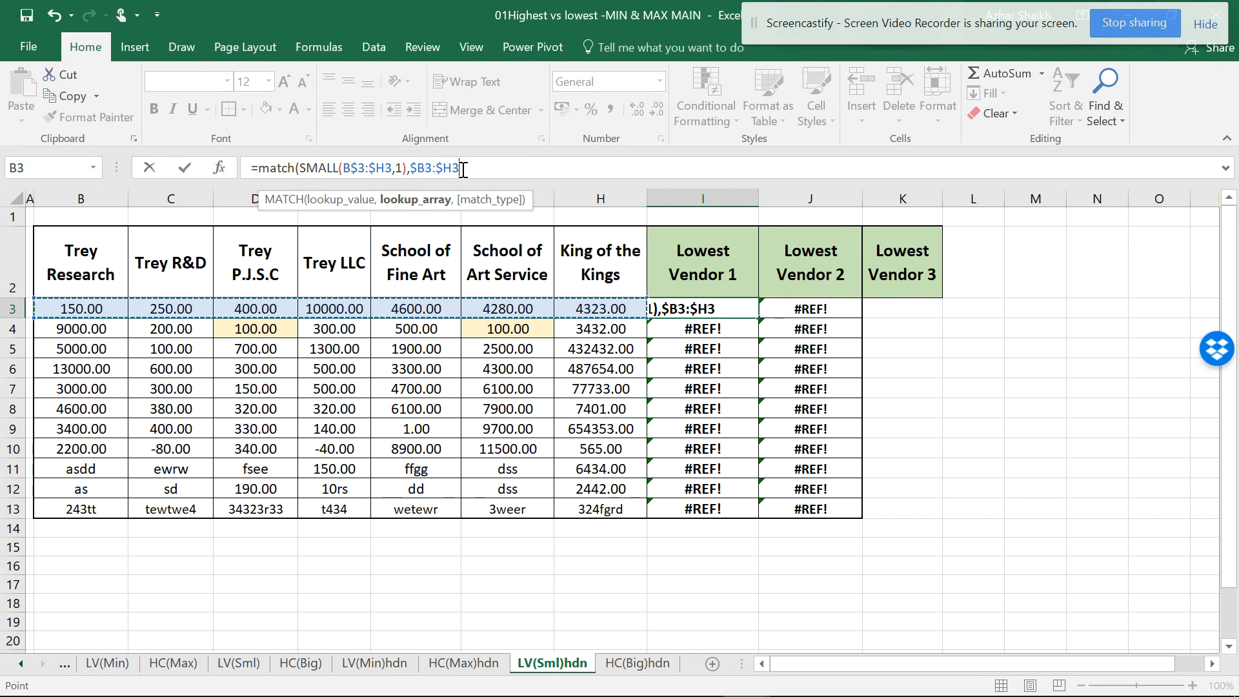
type(",")
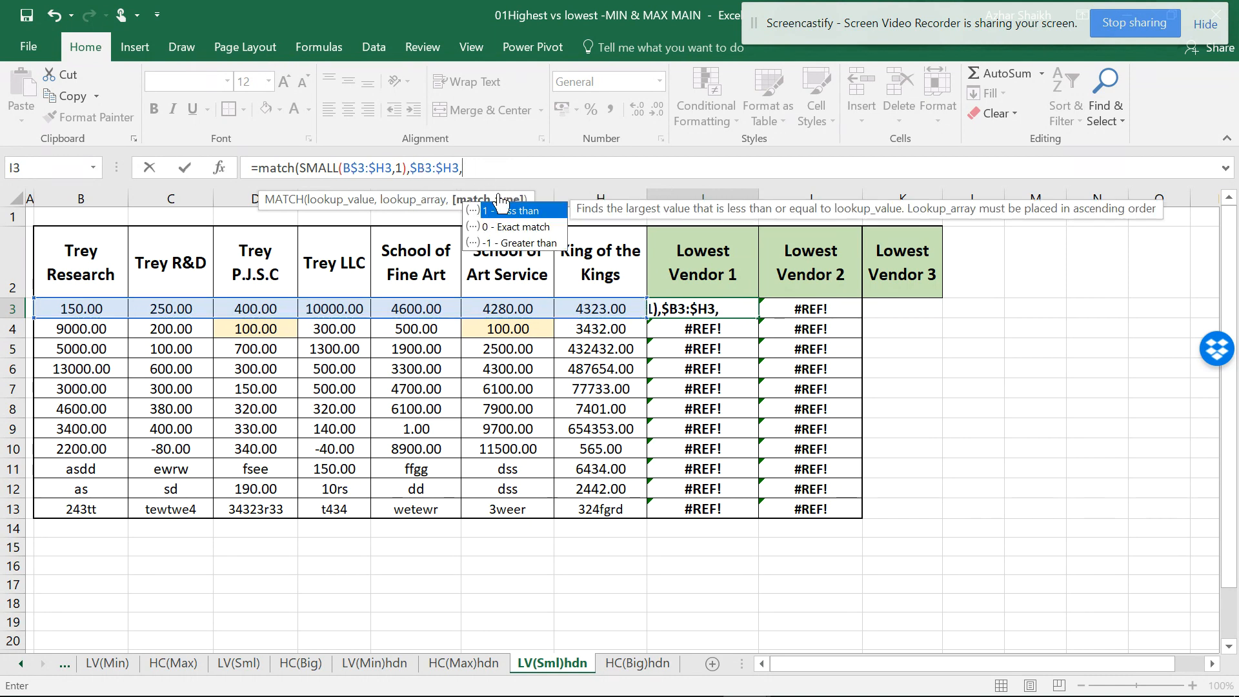
type("0)")
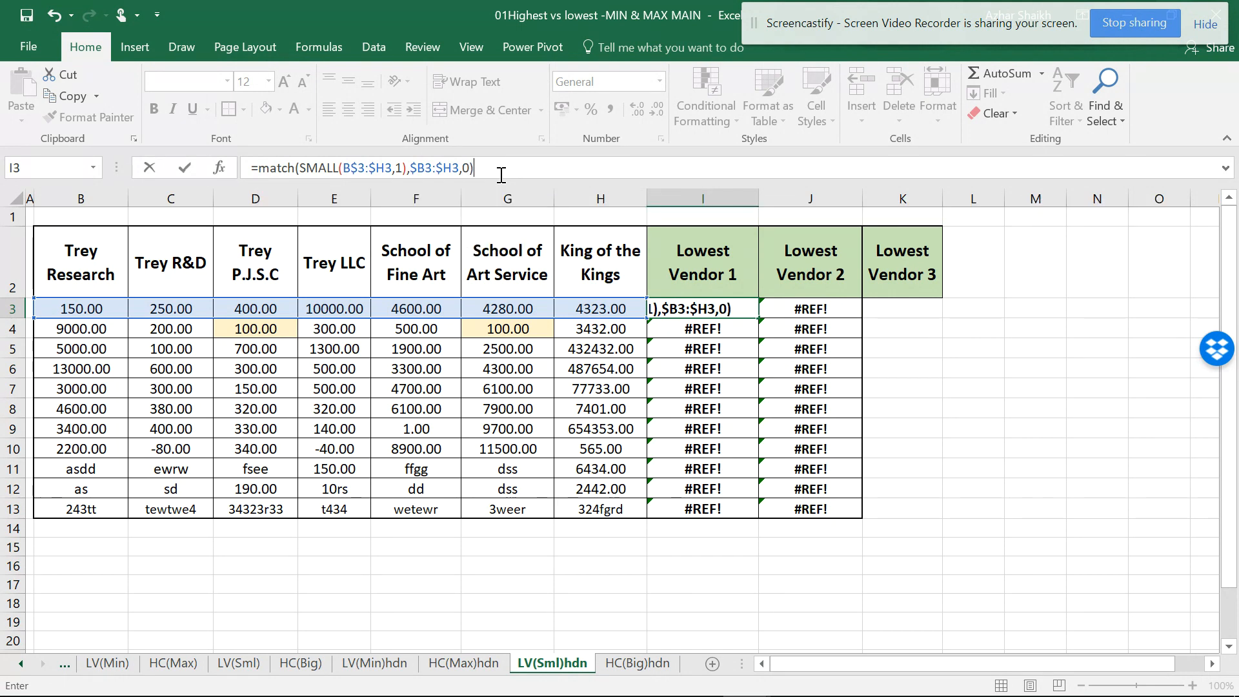
key("Return")
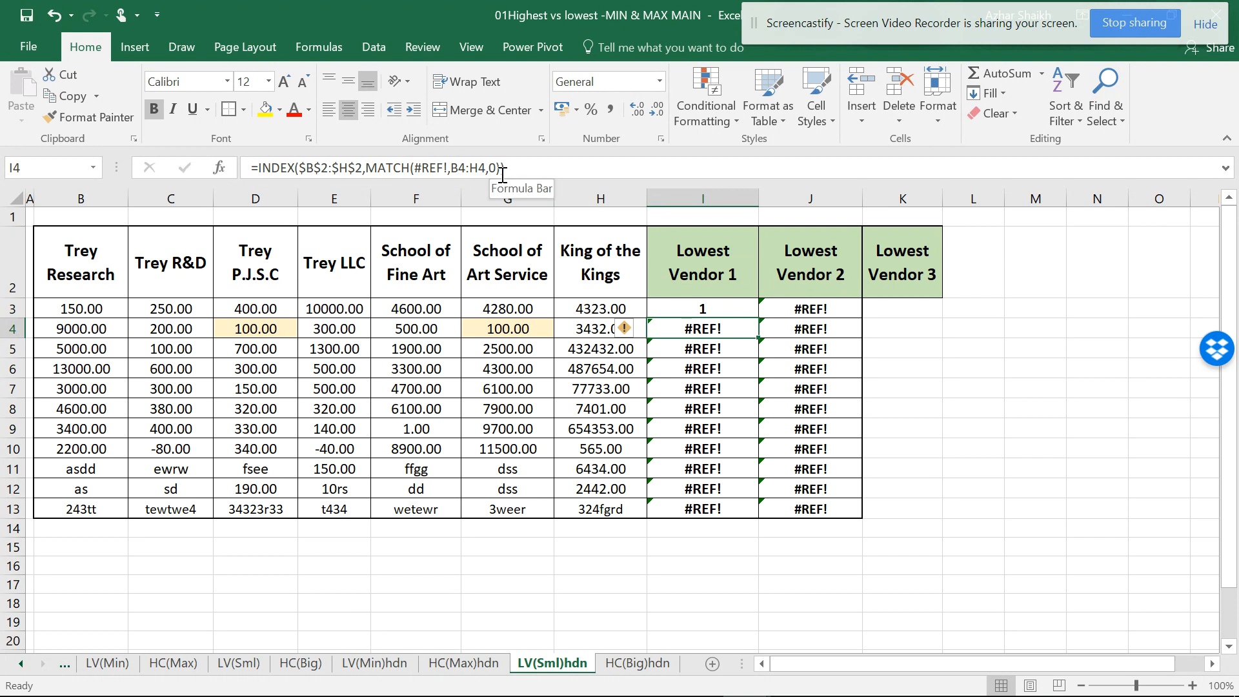
Step: Insert an opening INDEX function in front of the MATCH in the I3 formula
left_click(713, 311)
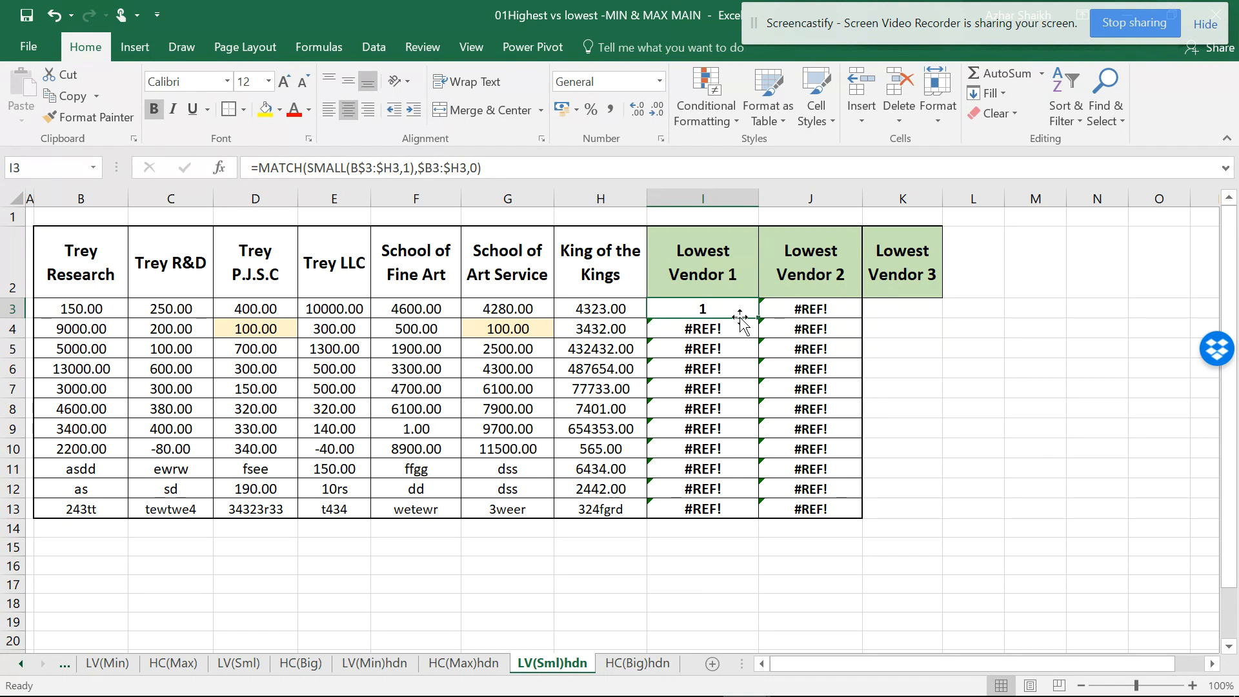
left_click(258, 169)
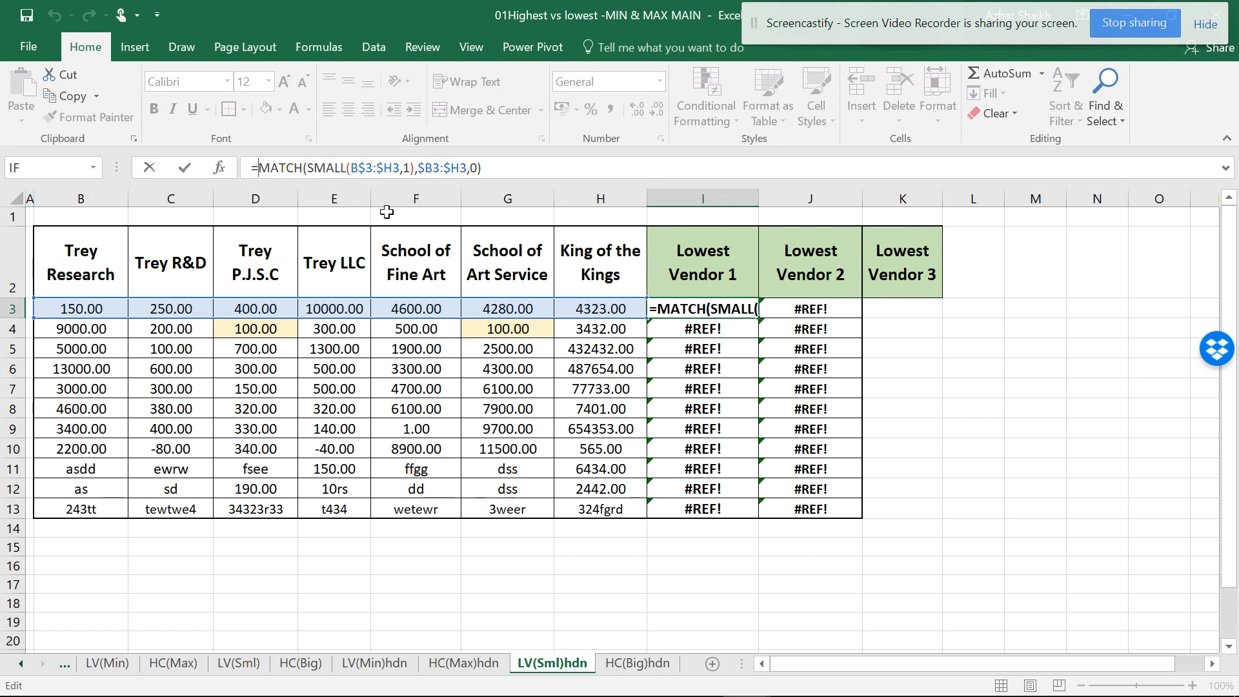
type("i")
type("nde")
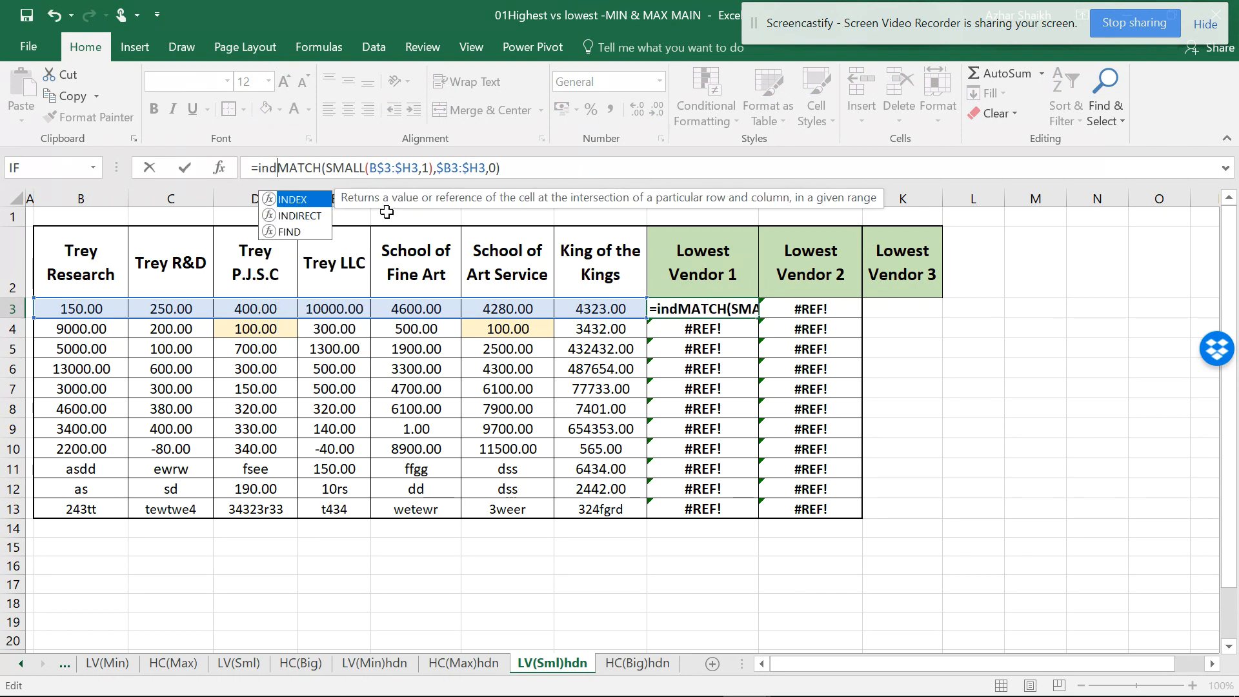
type("x(")
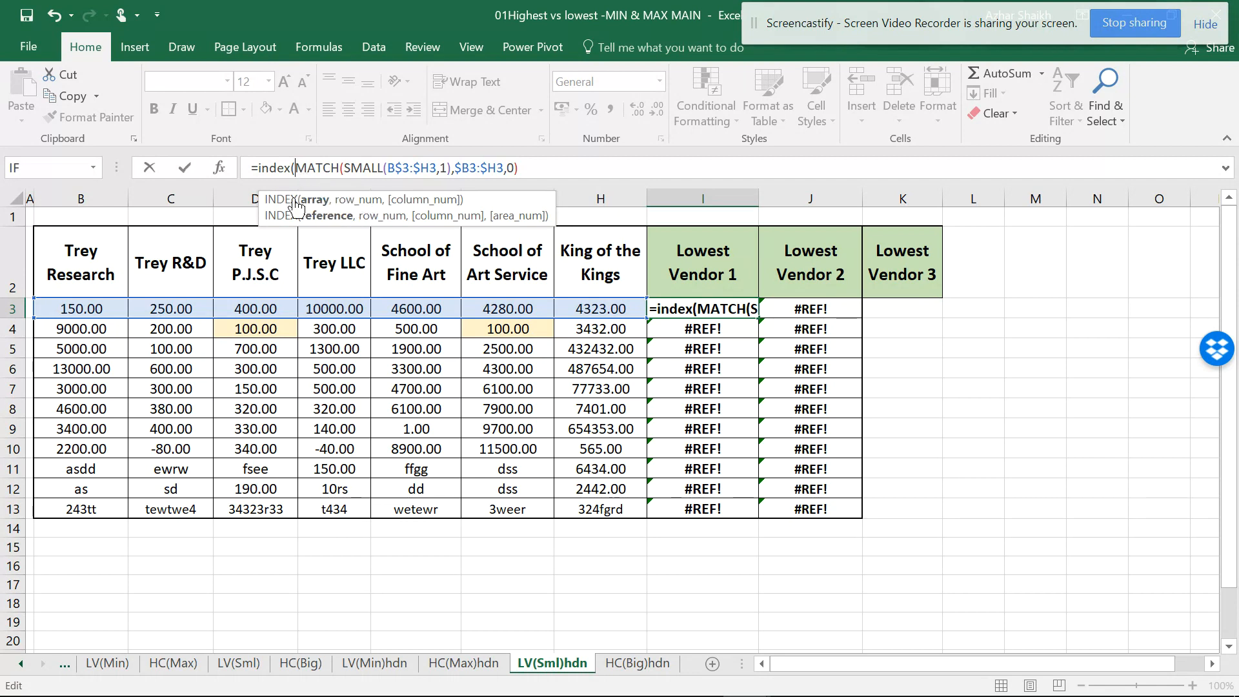
left_click_drag(95, 256, 588, 252)
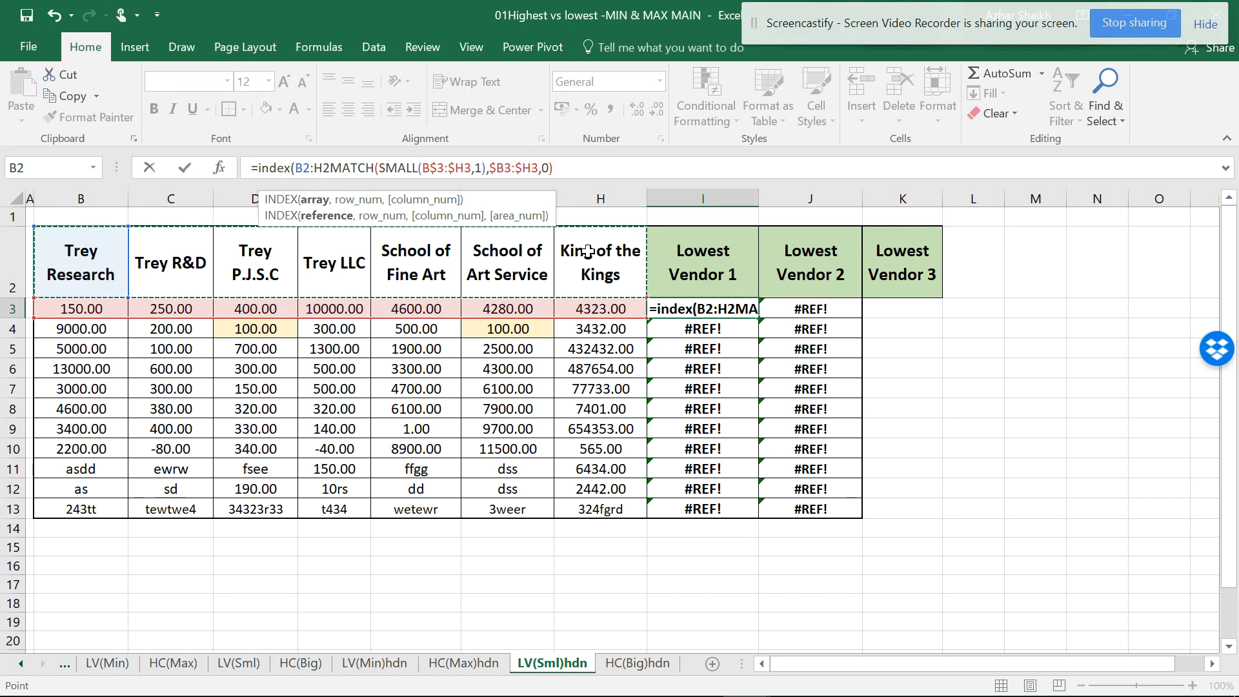
type(",")
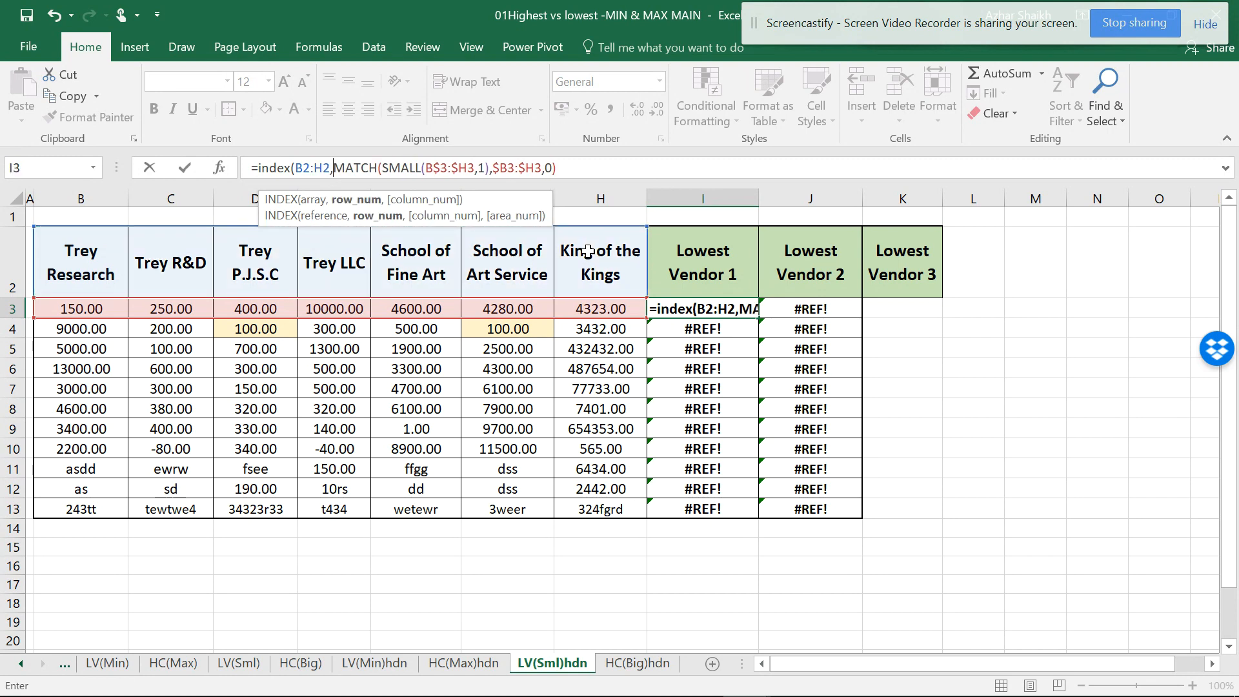
key("BackSpace")
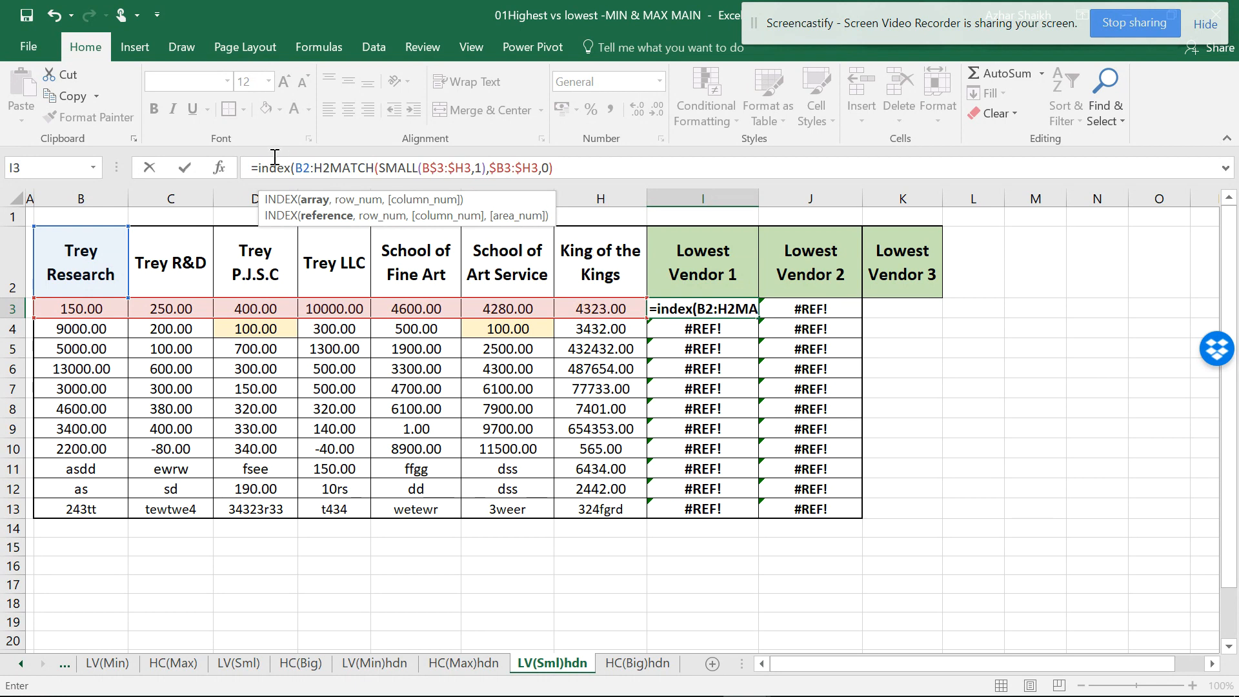
left_click_drag(333, 167, 295, 168)
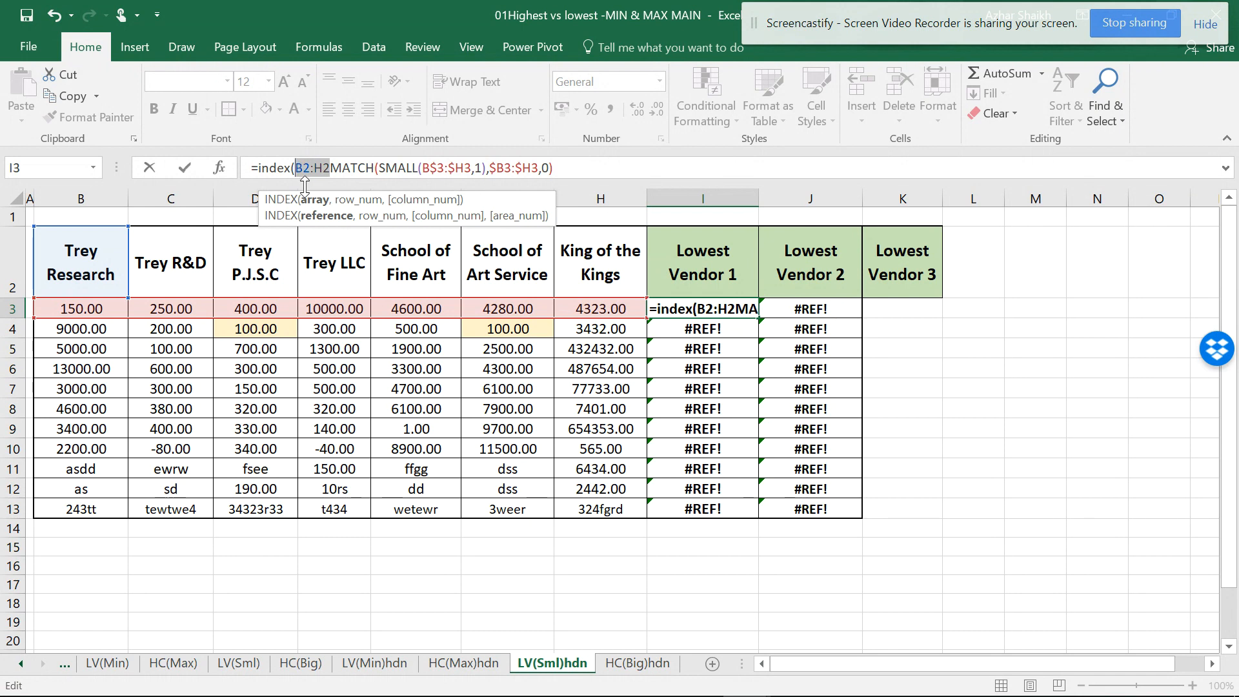
key("BackSpace")
Step: Set the INDEX array in I3 to the header row $B$2:$H$2, with the MATCH as its row number, and complete the formula
left_click_drag(91, 262, 597, 245)
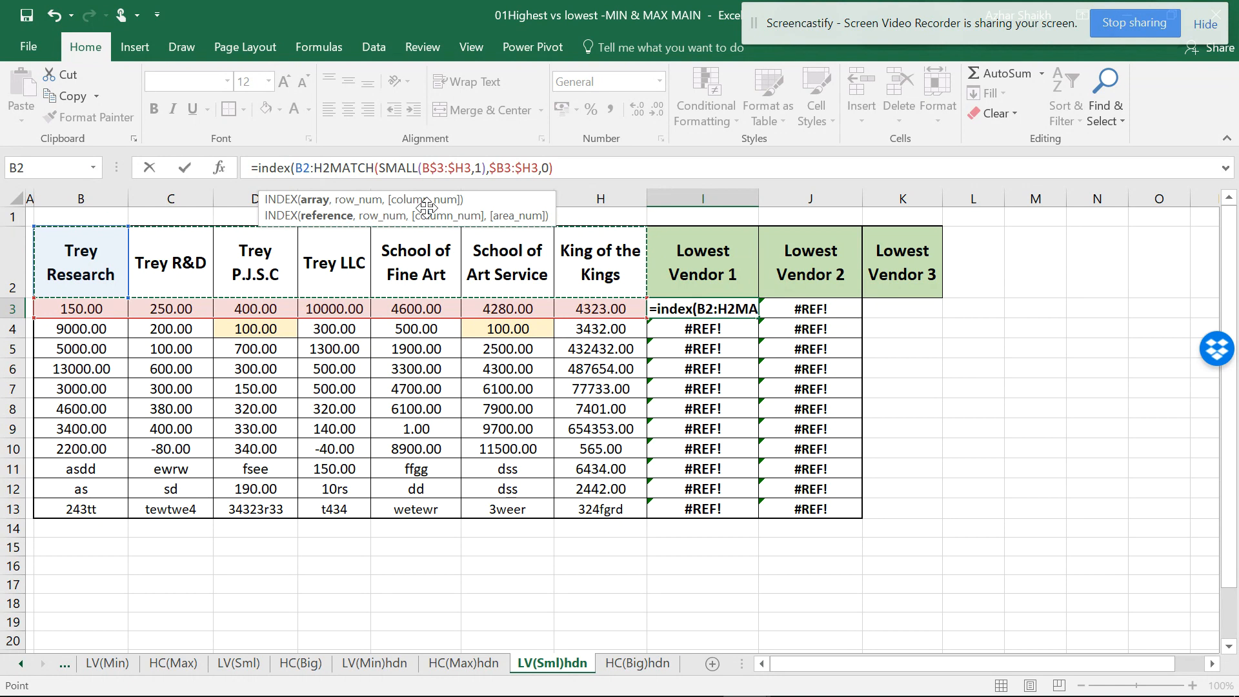
key("F4")
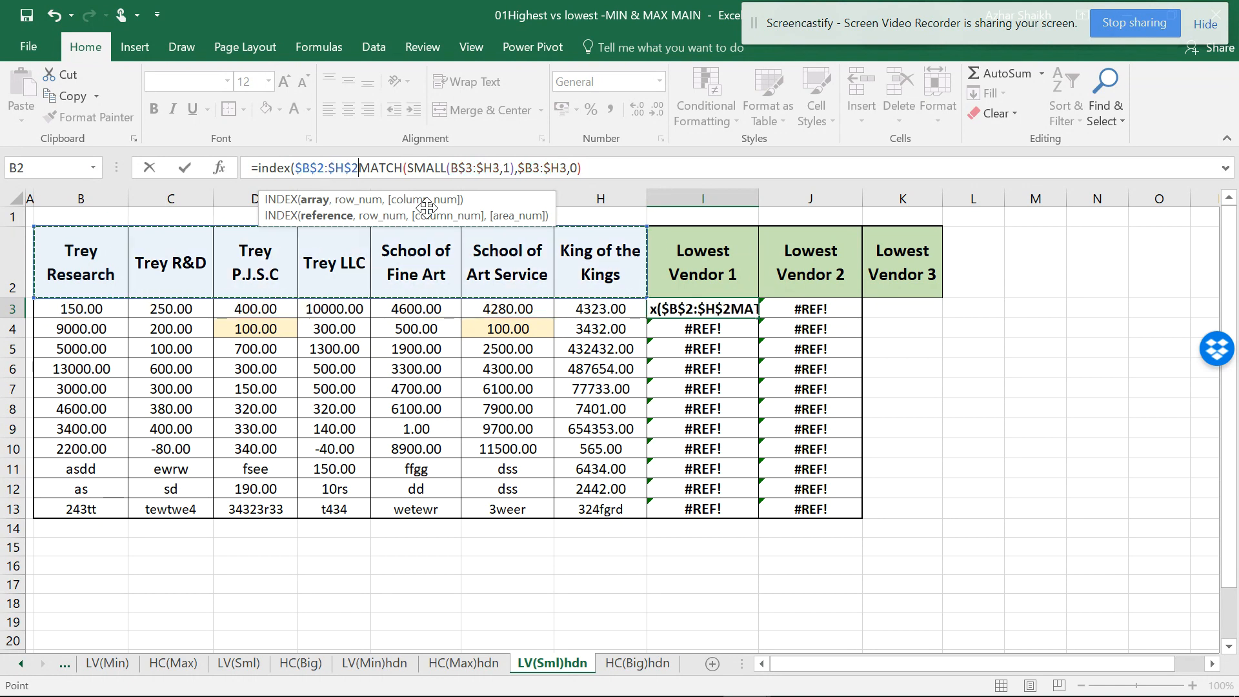
type(",")
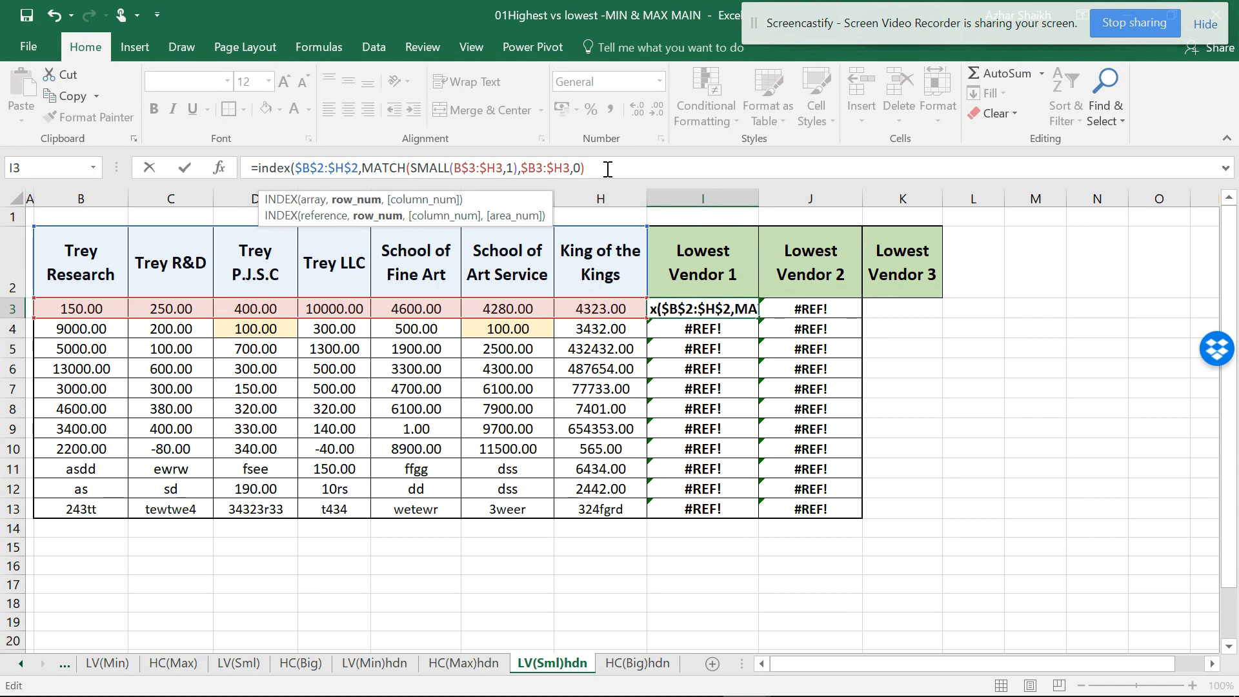
type(")")
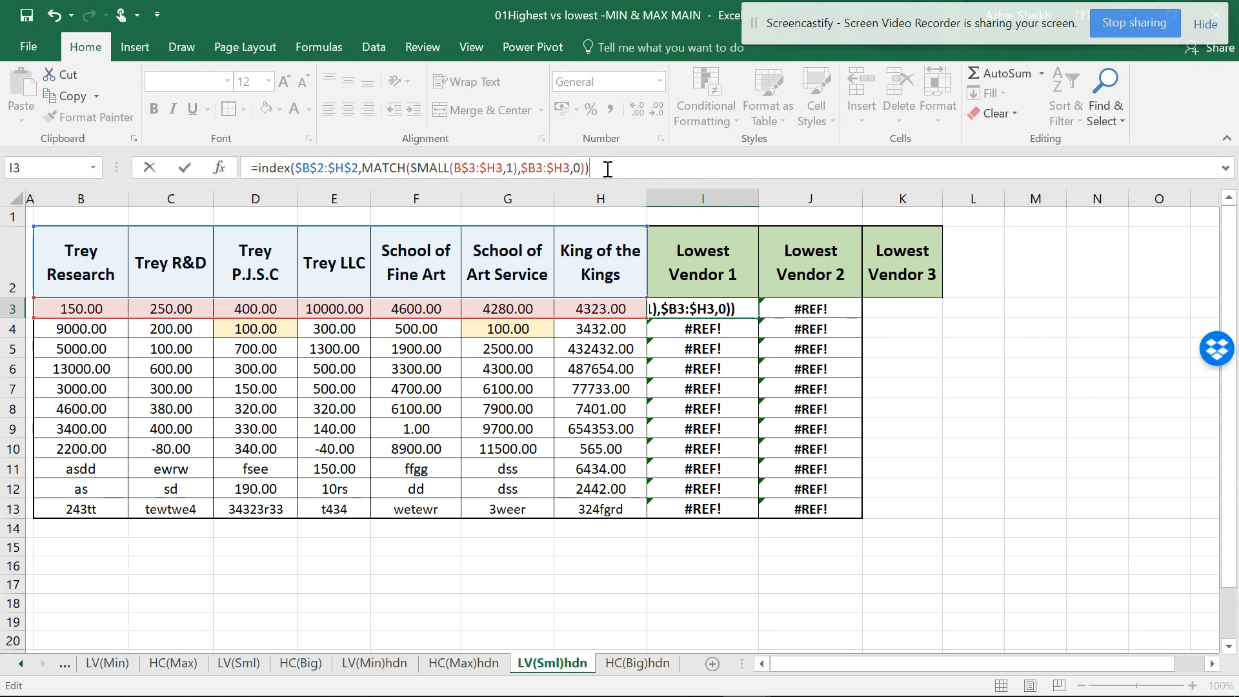
key("Return")
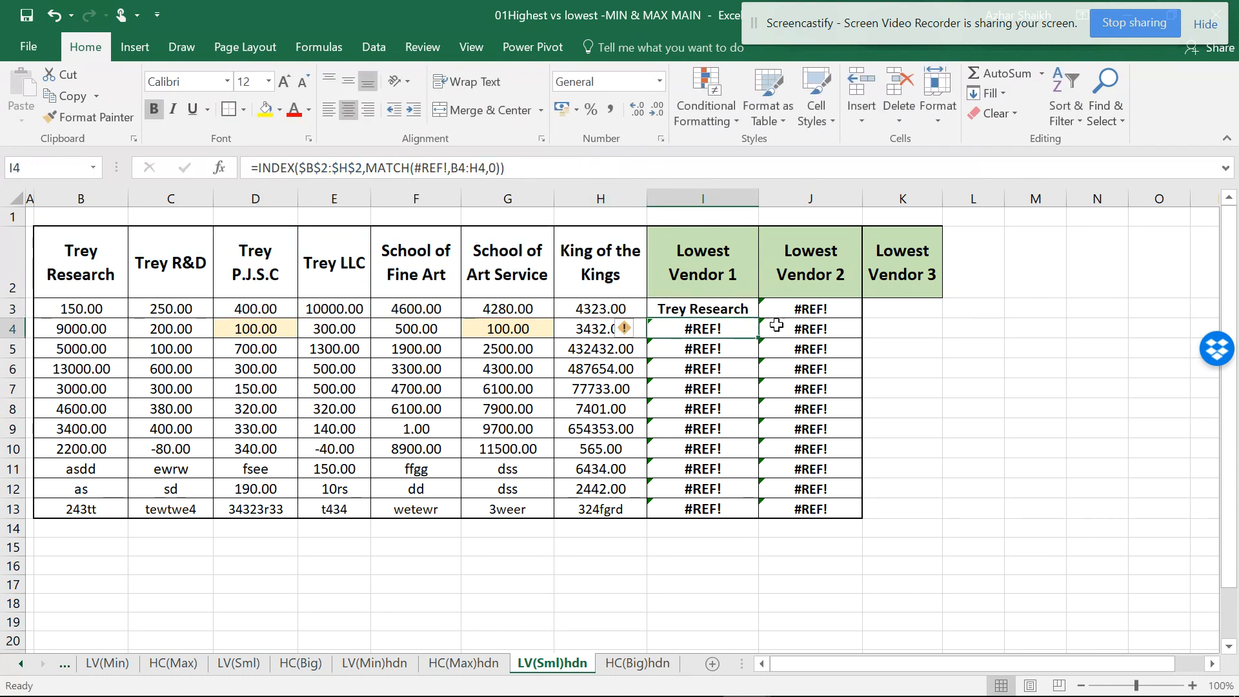
Step: Fill the Lowest Vendor 1 formula from I3 down through I13
left_click(746, 311)
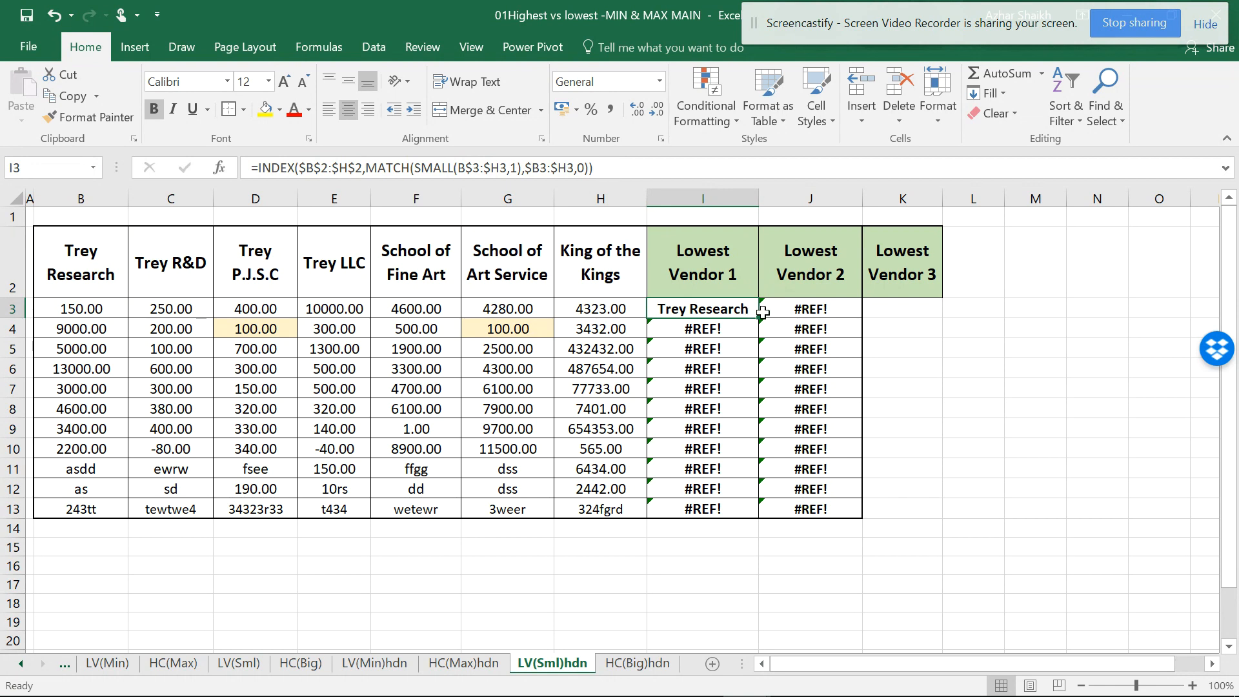
double_click(759, 318)
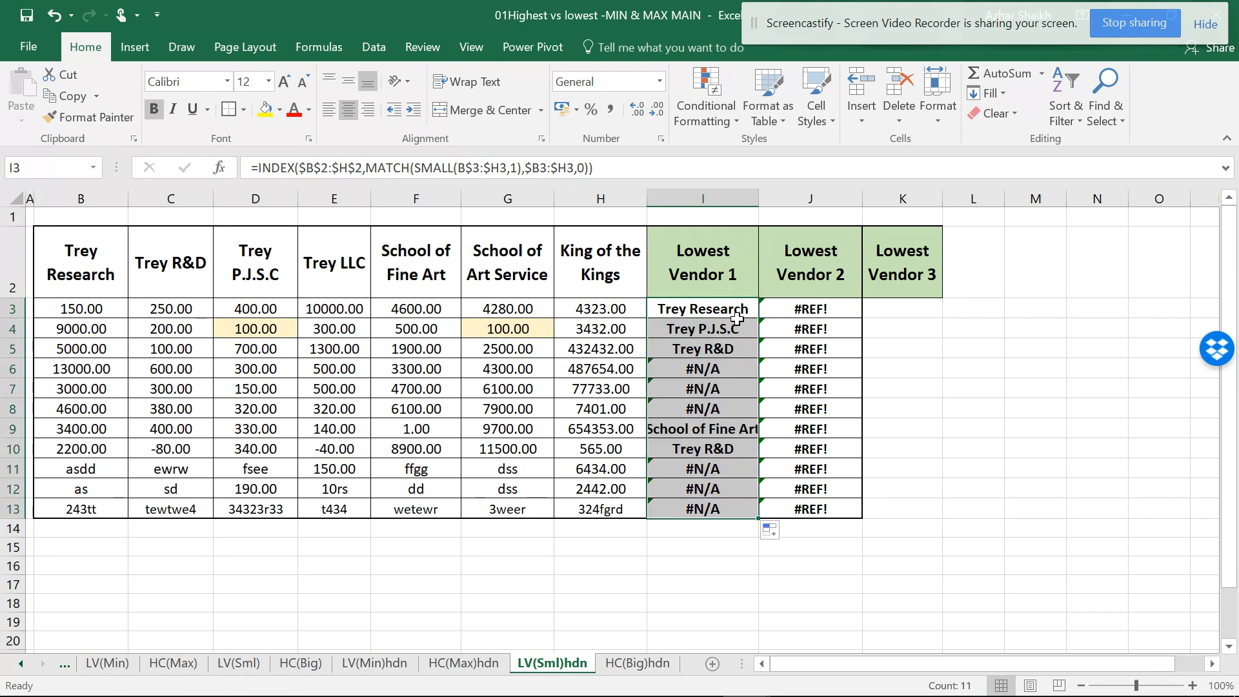
left_click(737, 316)
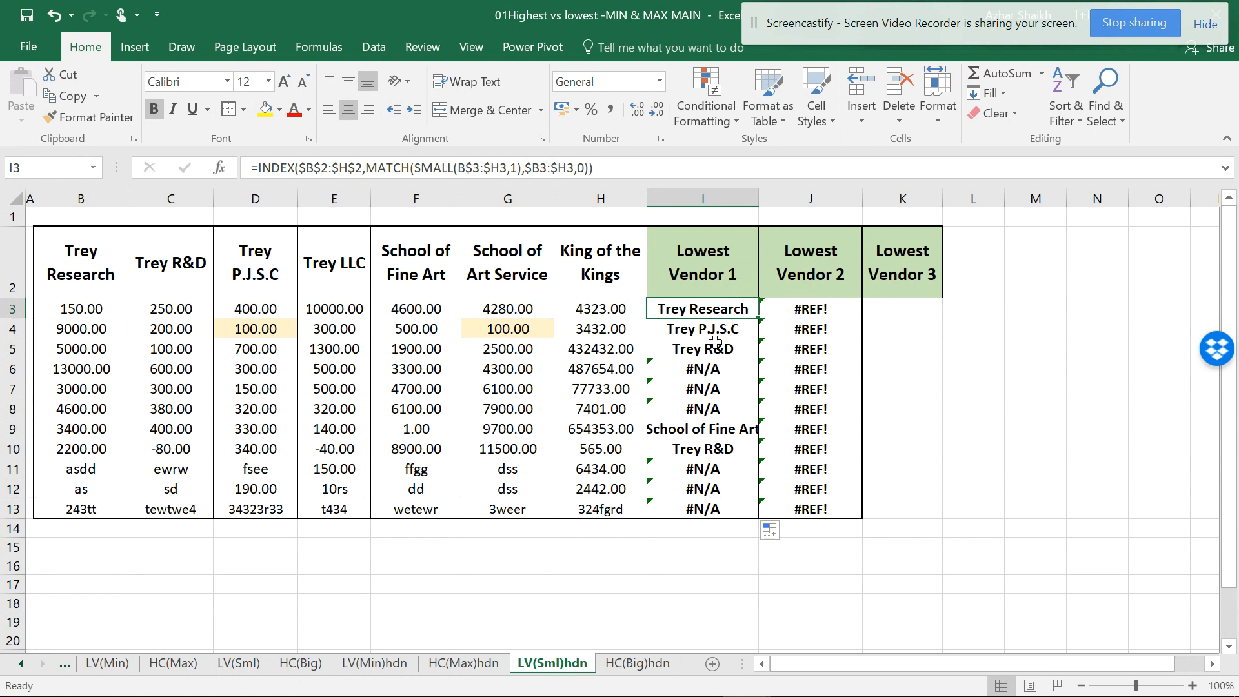
Step: Correct the SMALL array in the I3 formula to $B3:$H3, locking only the columns so the row stays relative
double_click(722, 308)
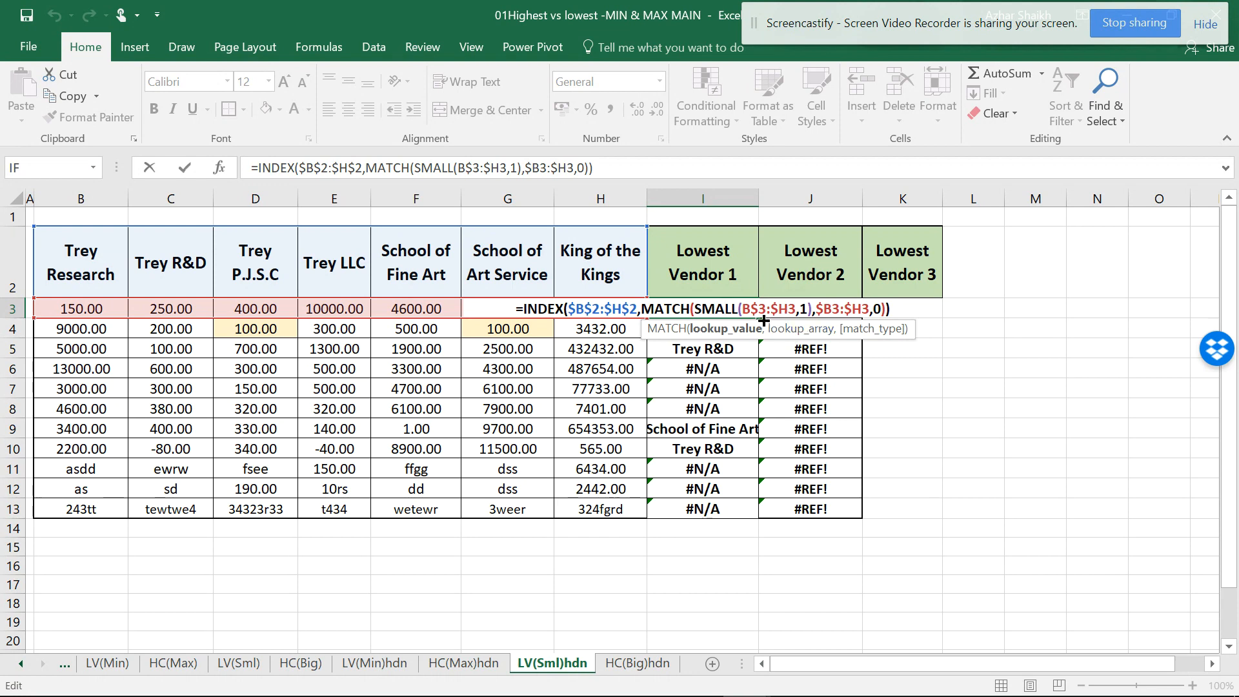
left_click(474, 167)
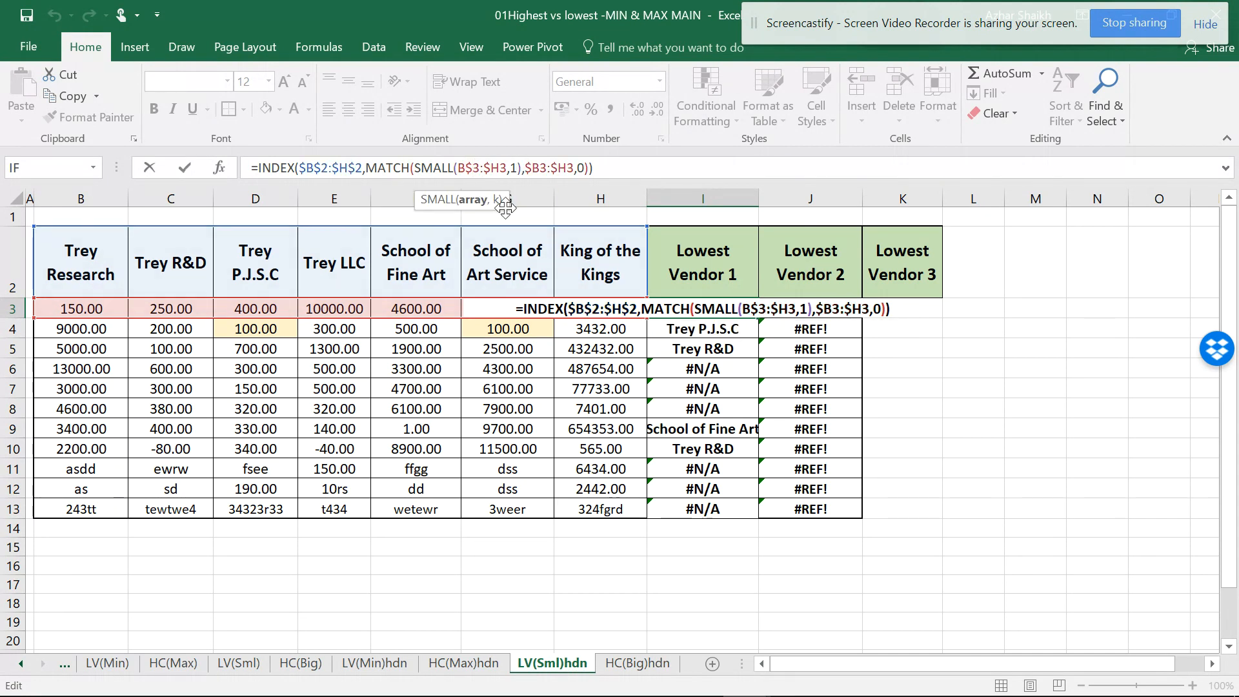
key("BackSpace")
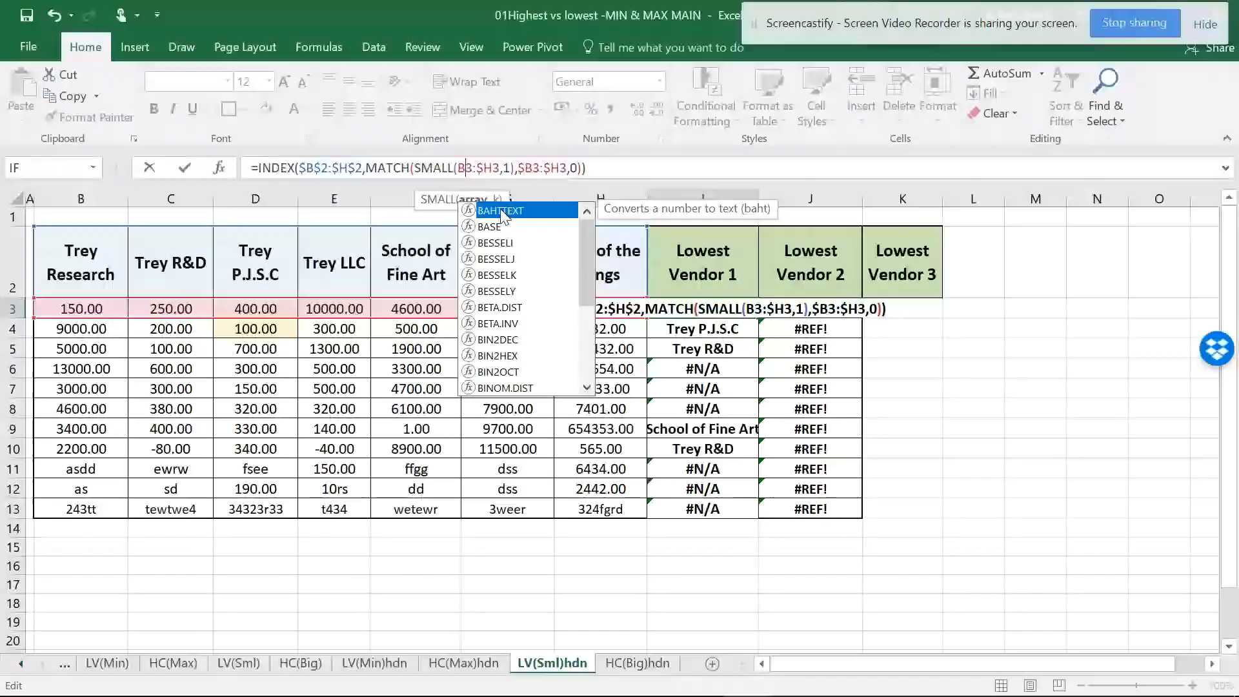
left_click(460, 169)
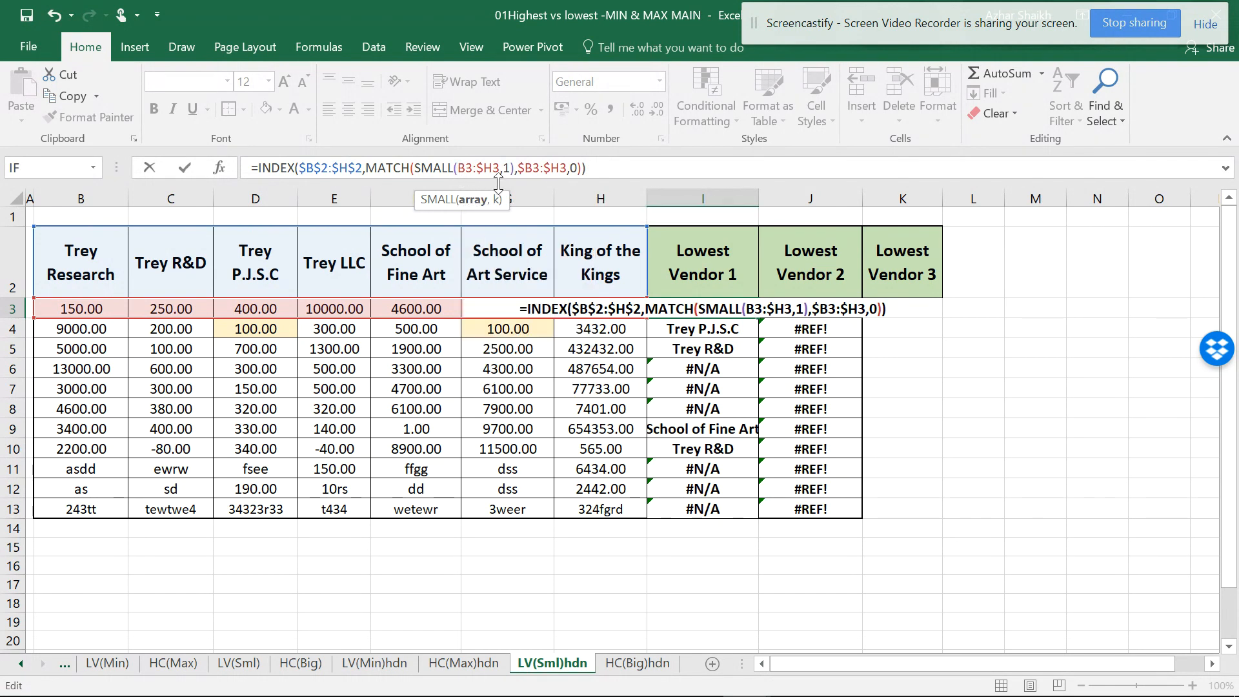
key("F4")
key("F4")
key("F4")
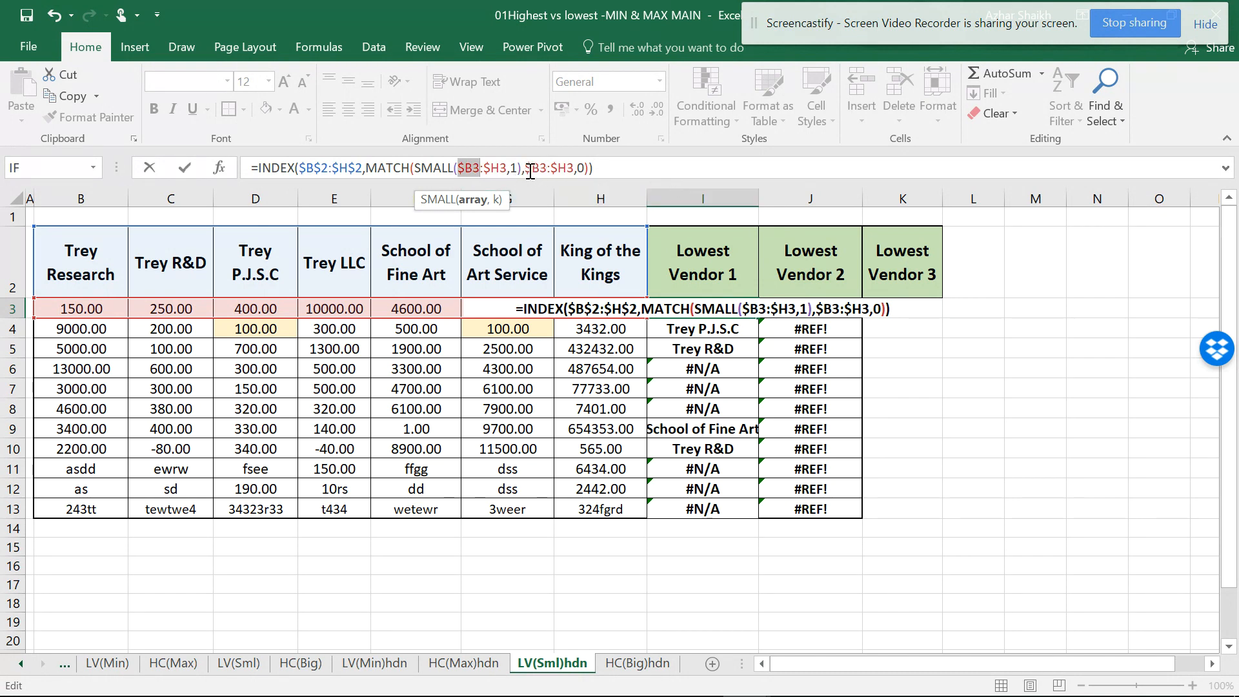
left_click(614, 170)
key("Return")
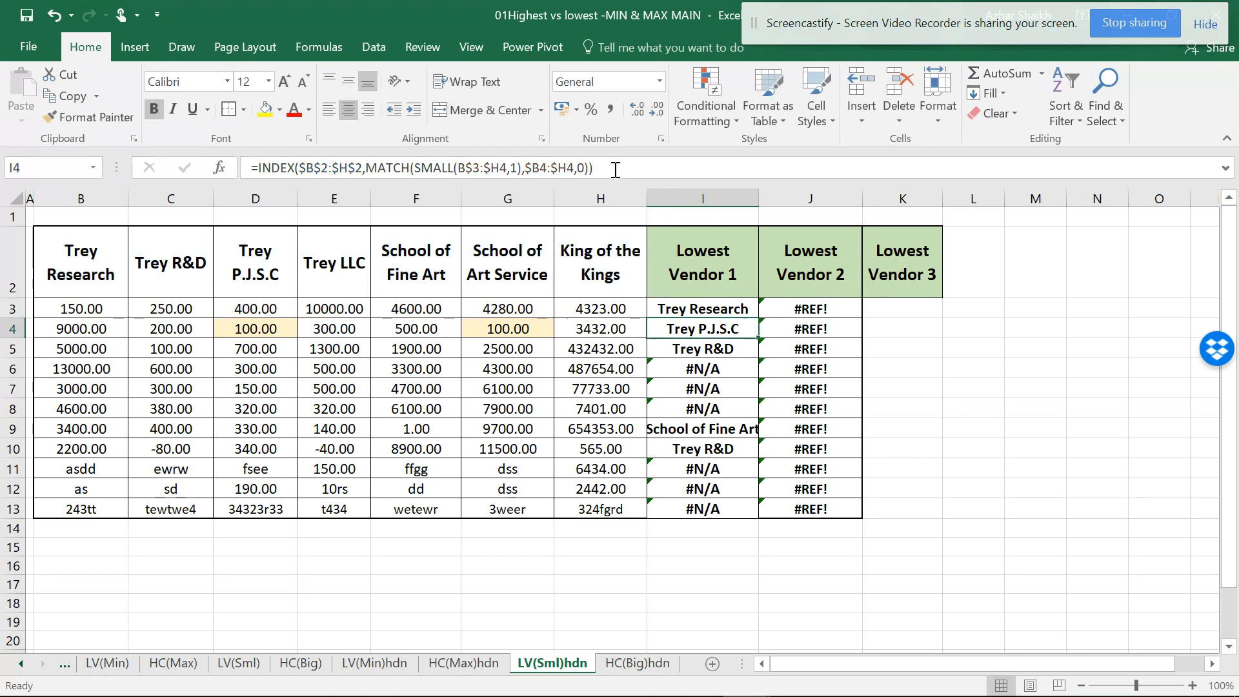
Step: Fill the corrected I3 formula down through I13 and autofit the width of column I
left_click(722, 299)
double_click(760, 316)
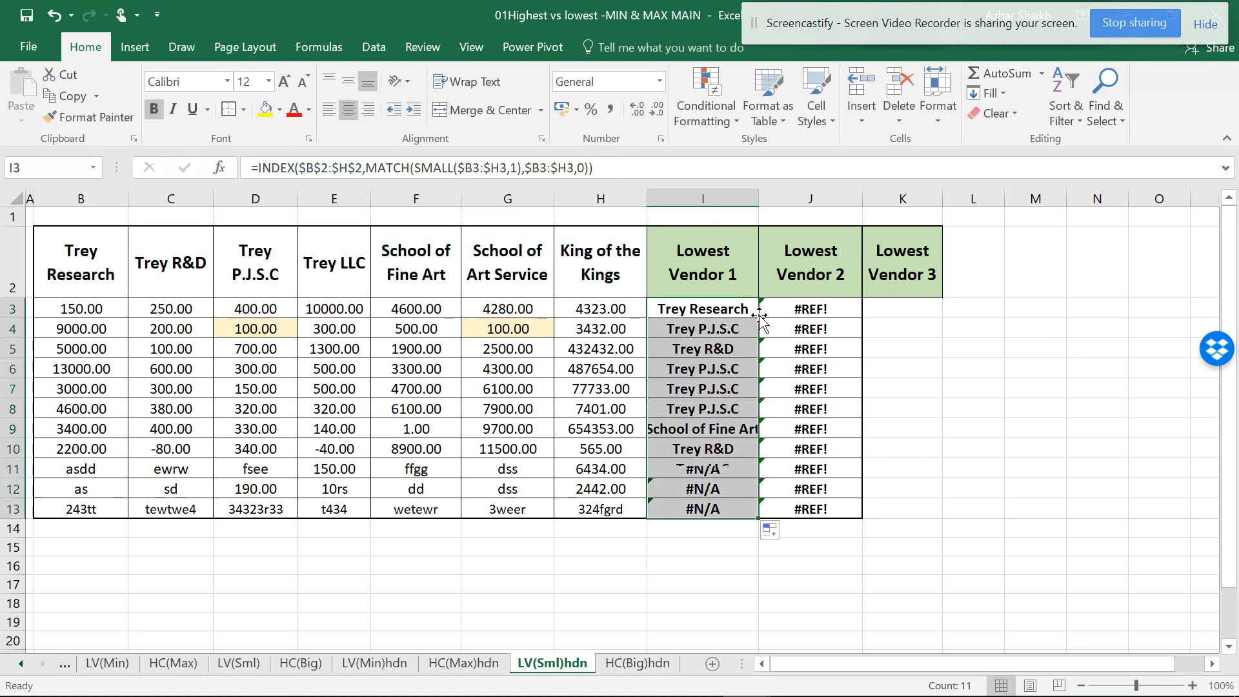
double_click(758, 192)
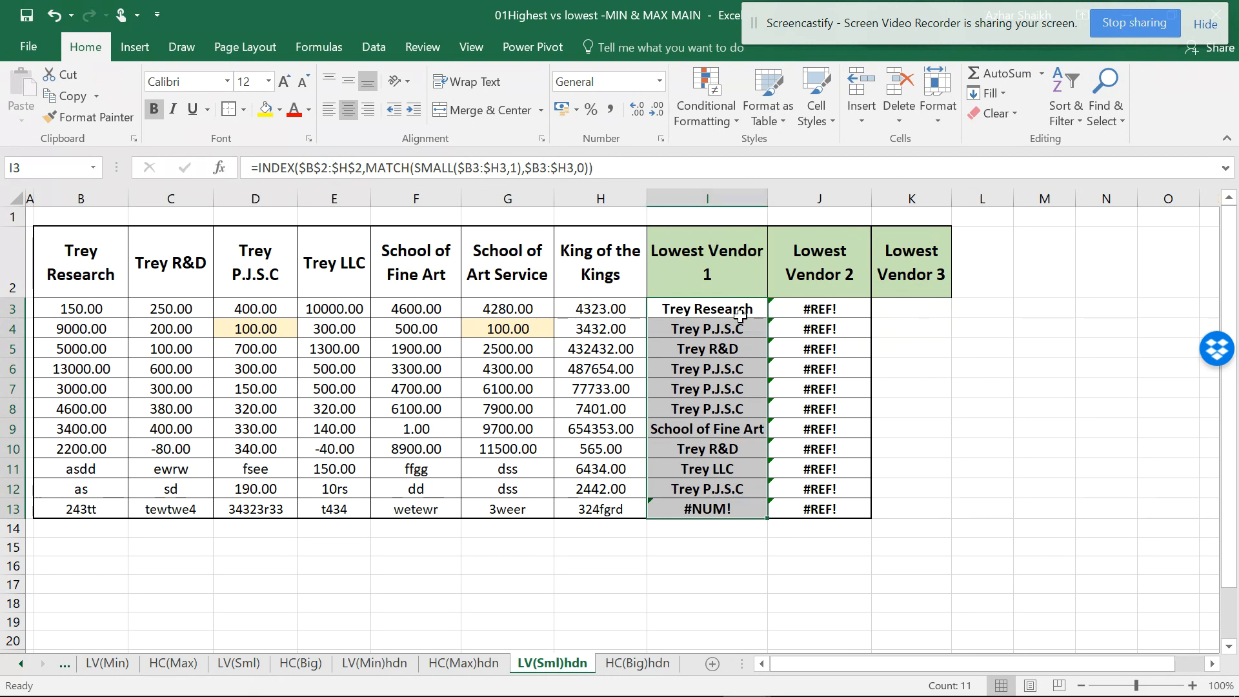
Step: Copy the I3 formula across to J3 and K3, and autofit the width of column K
left_click(807, 313)
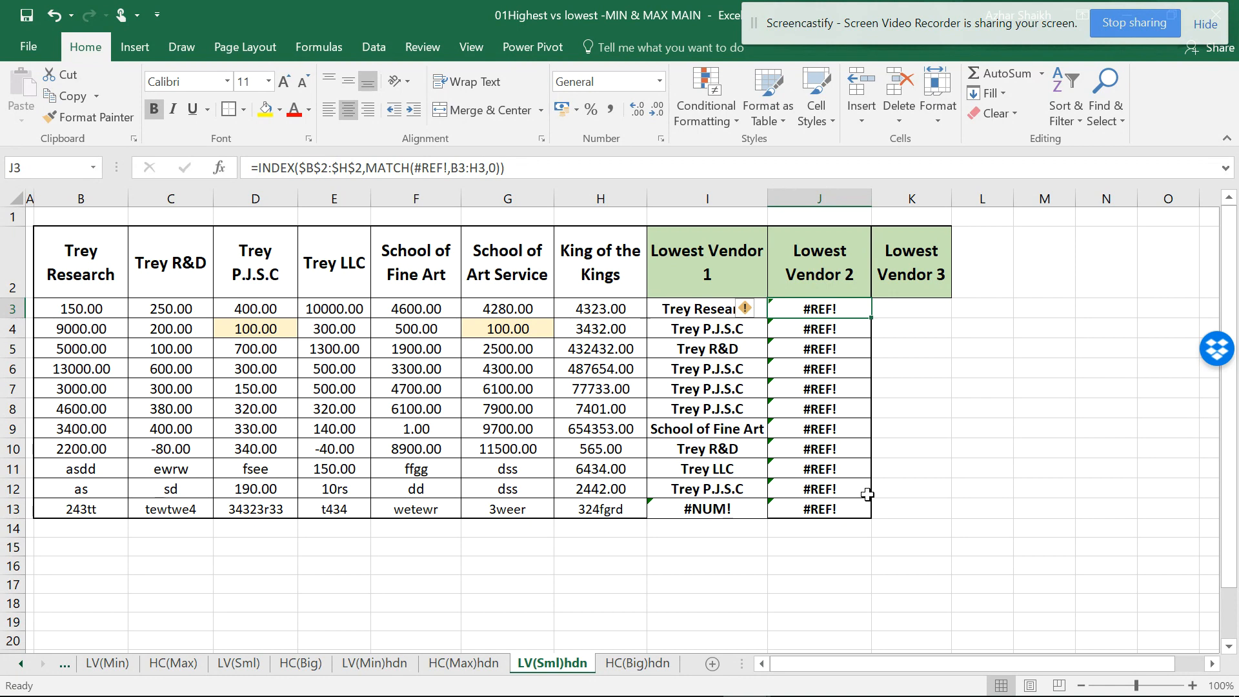
left_click(898, 303)
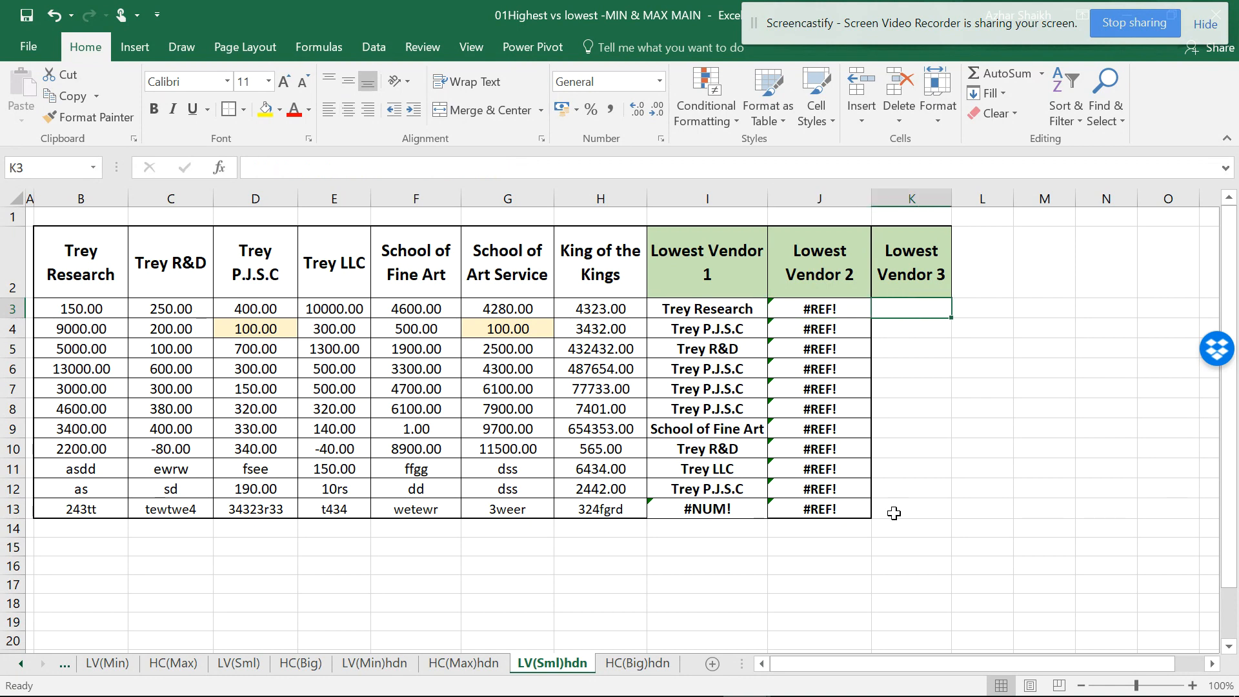
left_click(736, 309)
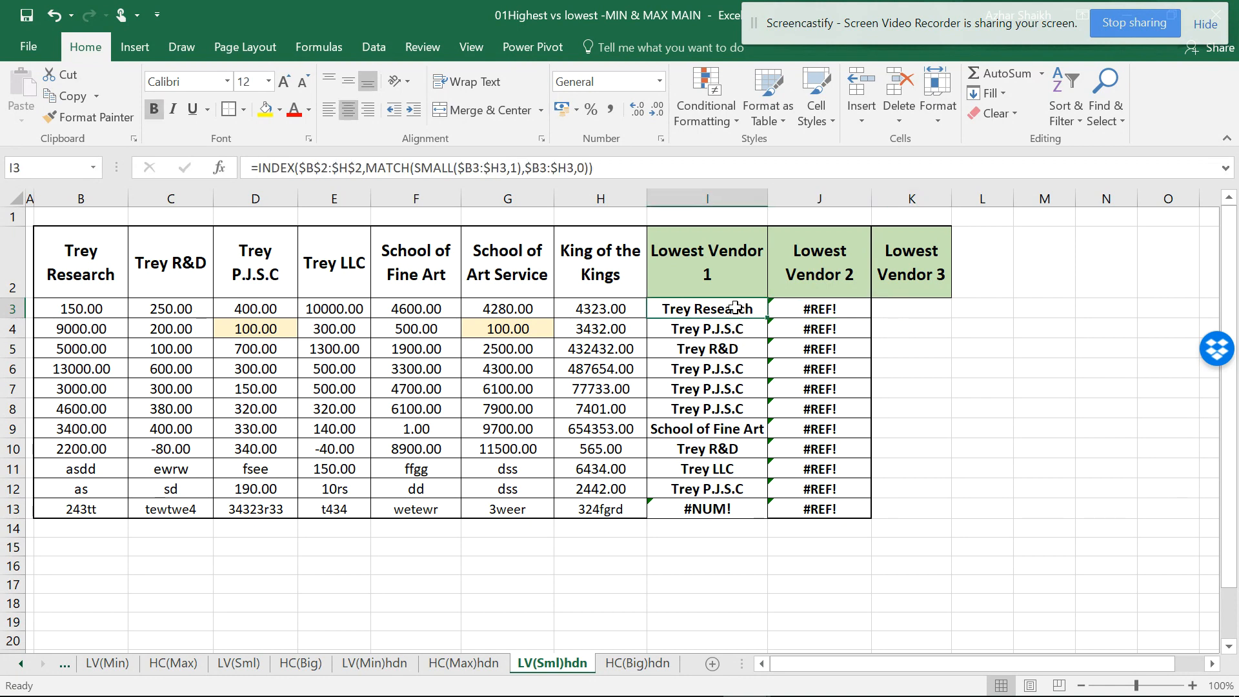
left_click_drag(767, 318, 933, 324)
double_click(951, 198)
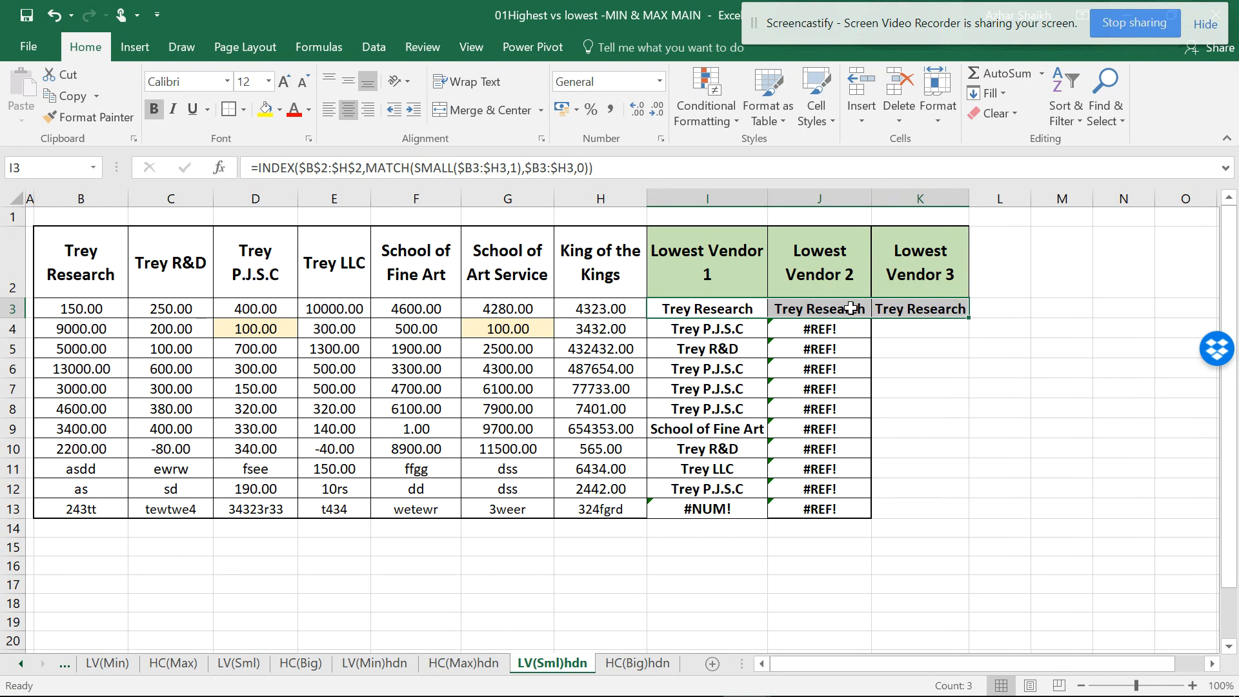
Step: Set the k argument of SMALL in the J3 formula to 2 for Lowest Vendor 2
left_click(749, 310)
left_click(516, 164)
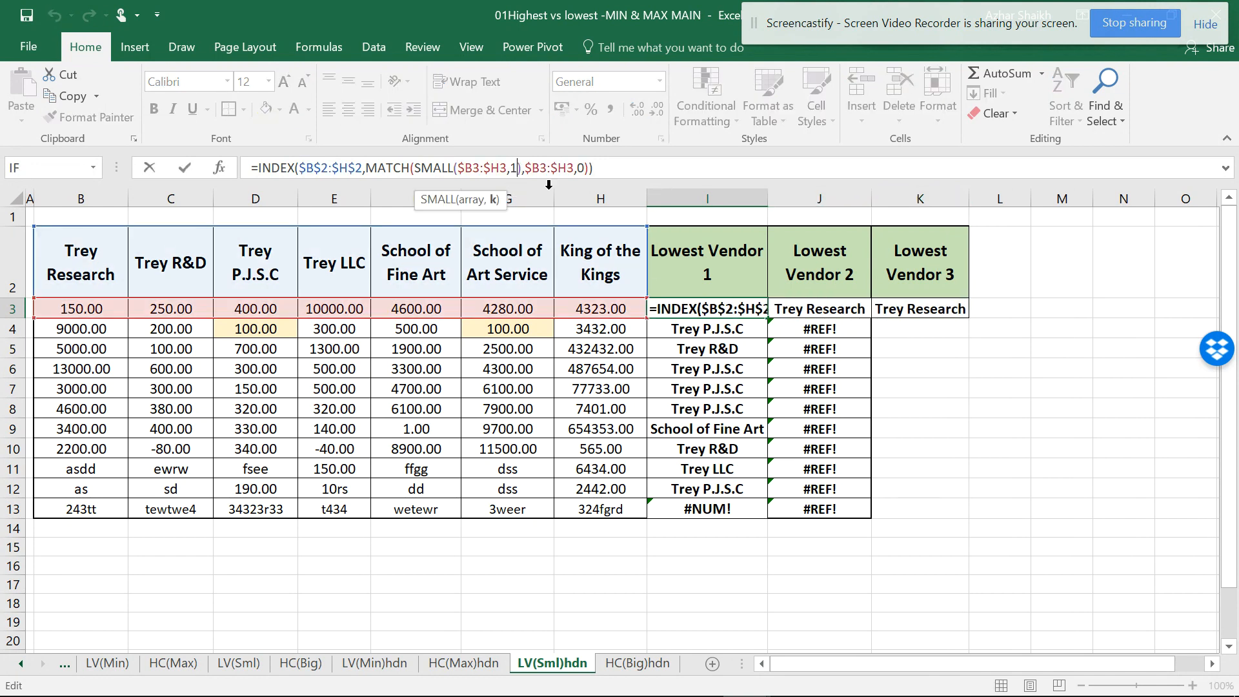
left_click(832, 310)
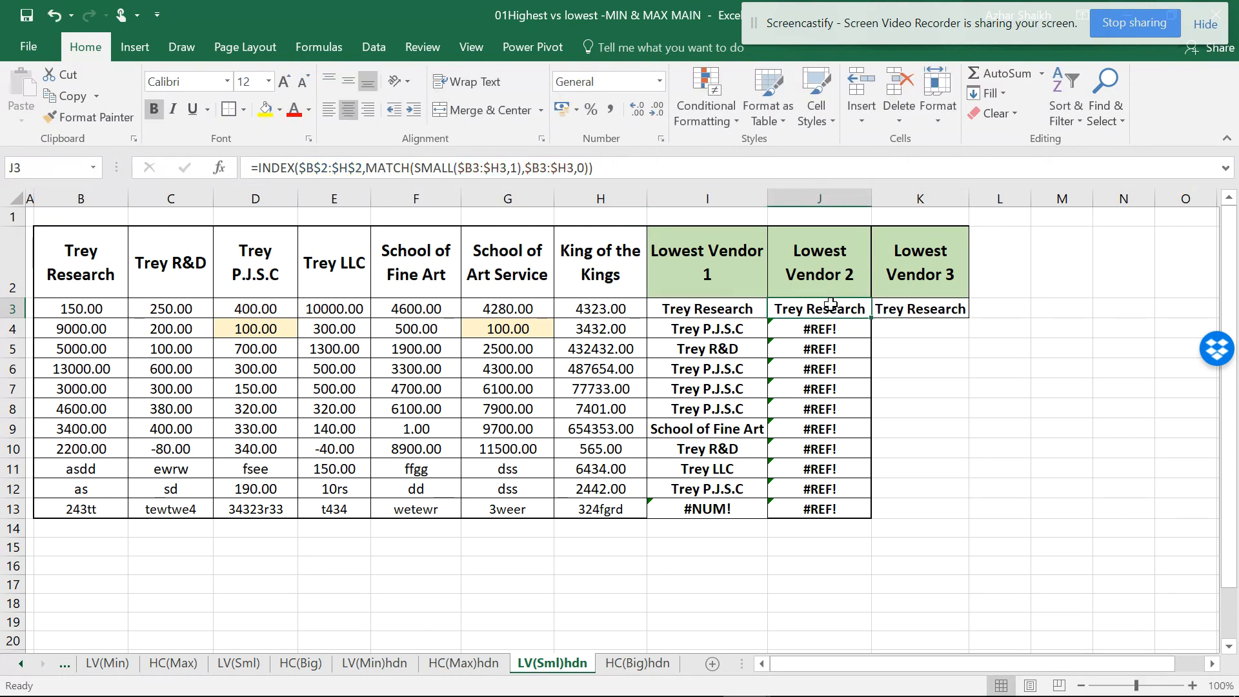
left_click(515, 168)
key("BackSpace")
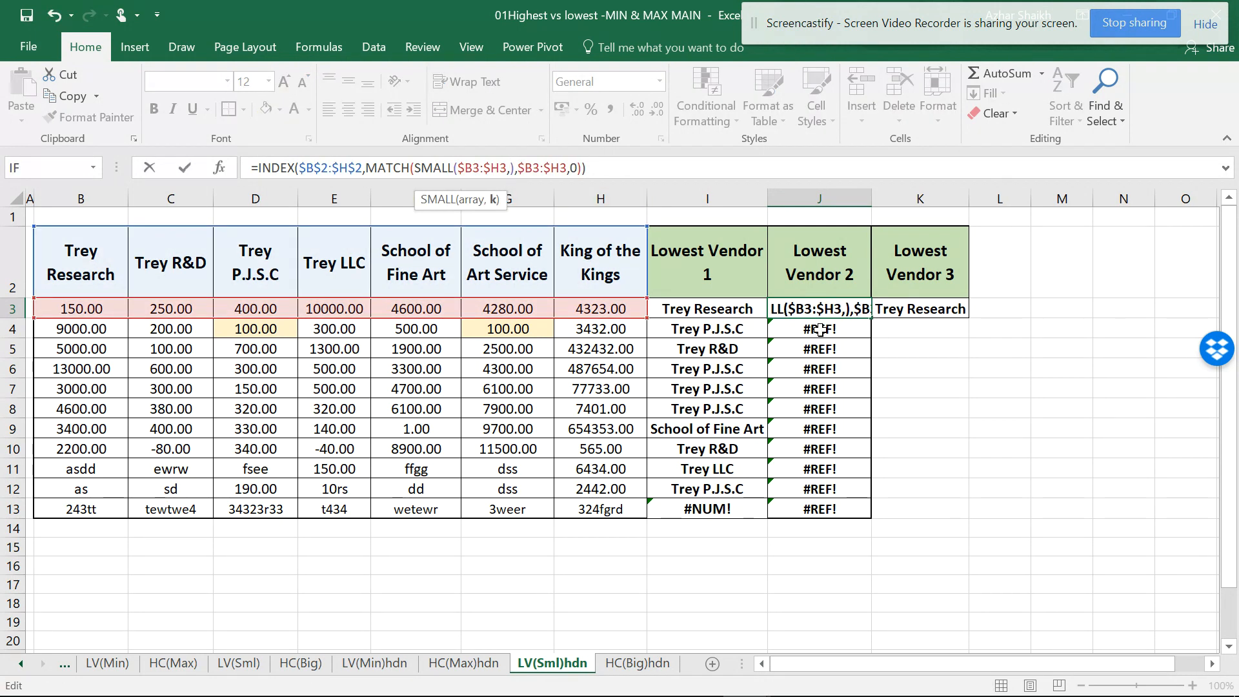
type("2")
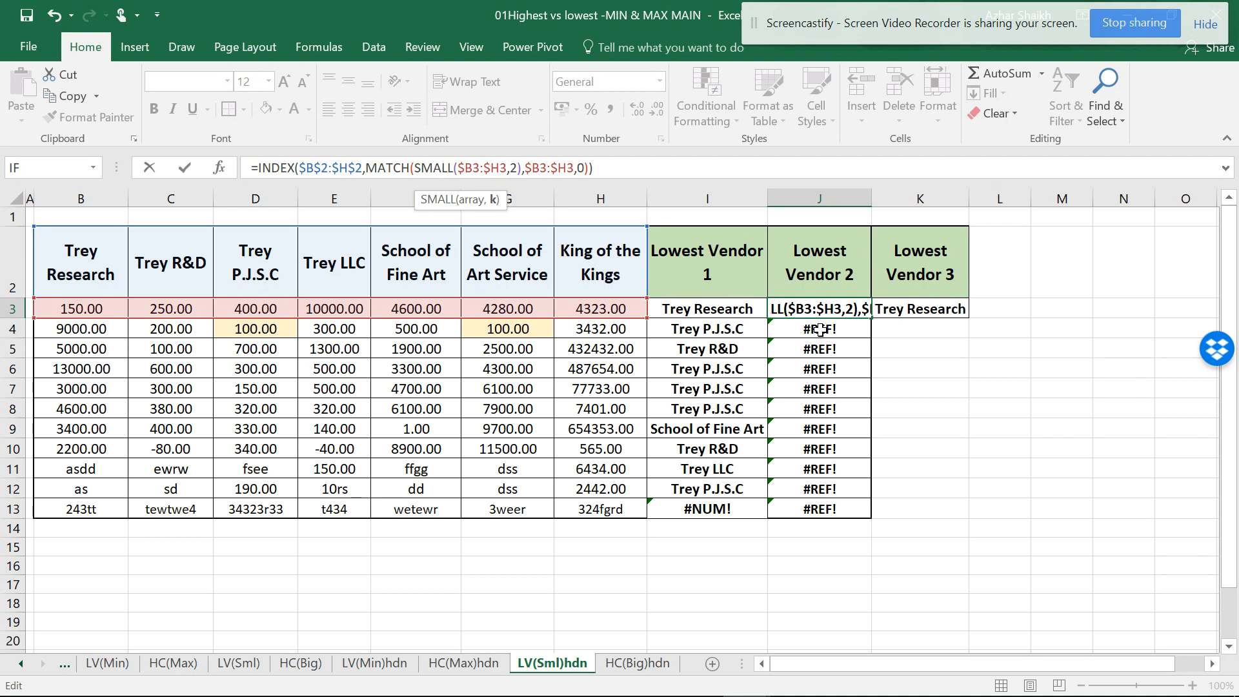
key("Return")
Step: Fill the J3 formula down through J13 and autofit the width of column J
left_click(853, 306)
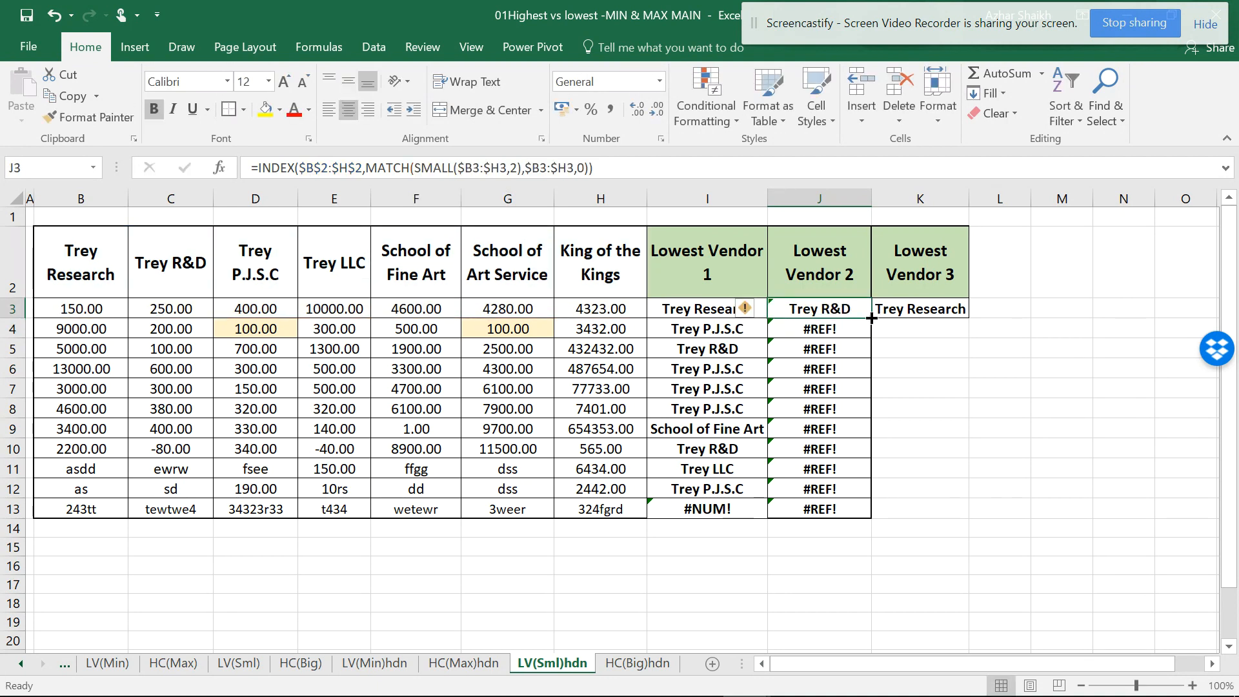
double_click(871, 318)
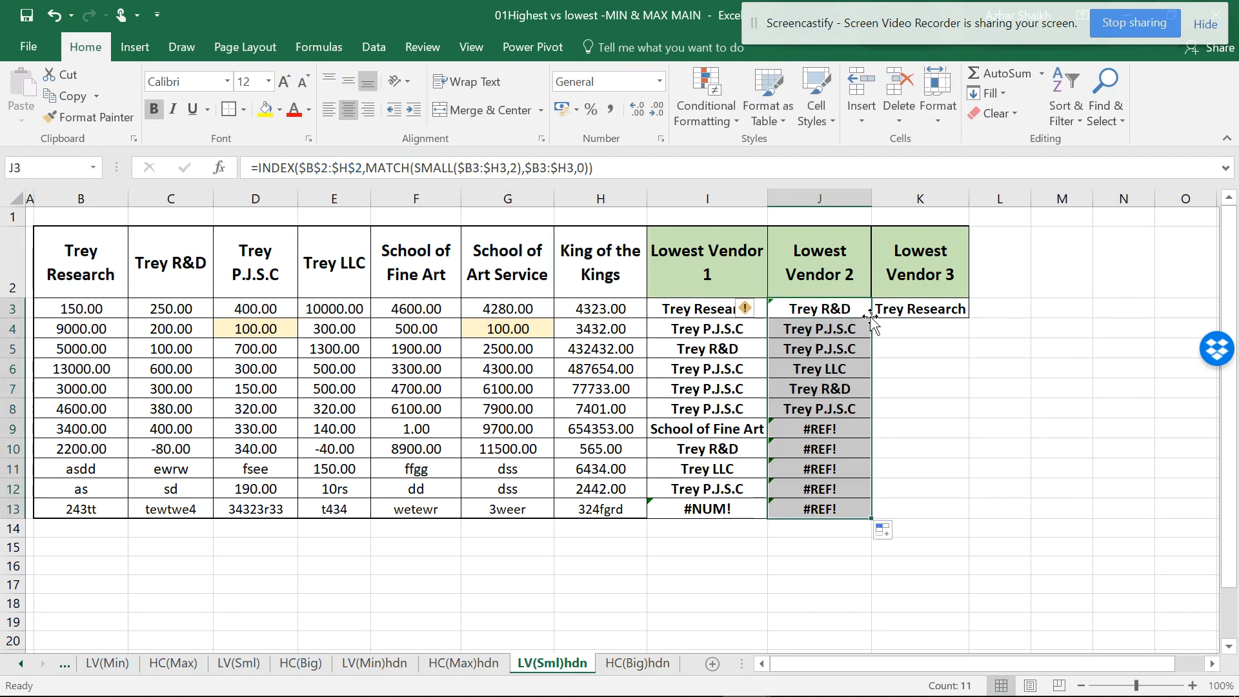
double_click(871, 199)
Step: Set the k argument of SMALL in the K3 formula to 3 for Lowest Vendor 3
left_click(941, 318)
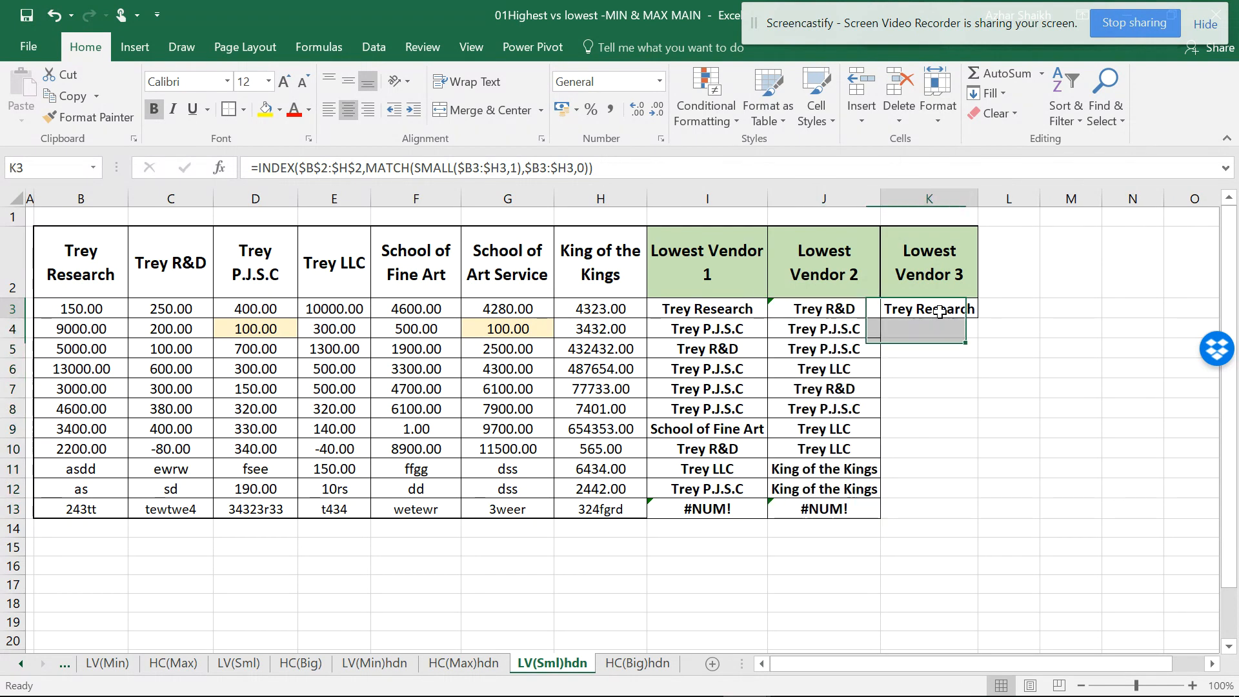
left_click(520, 168)
key("BackSpace")
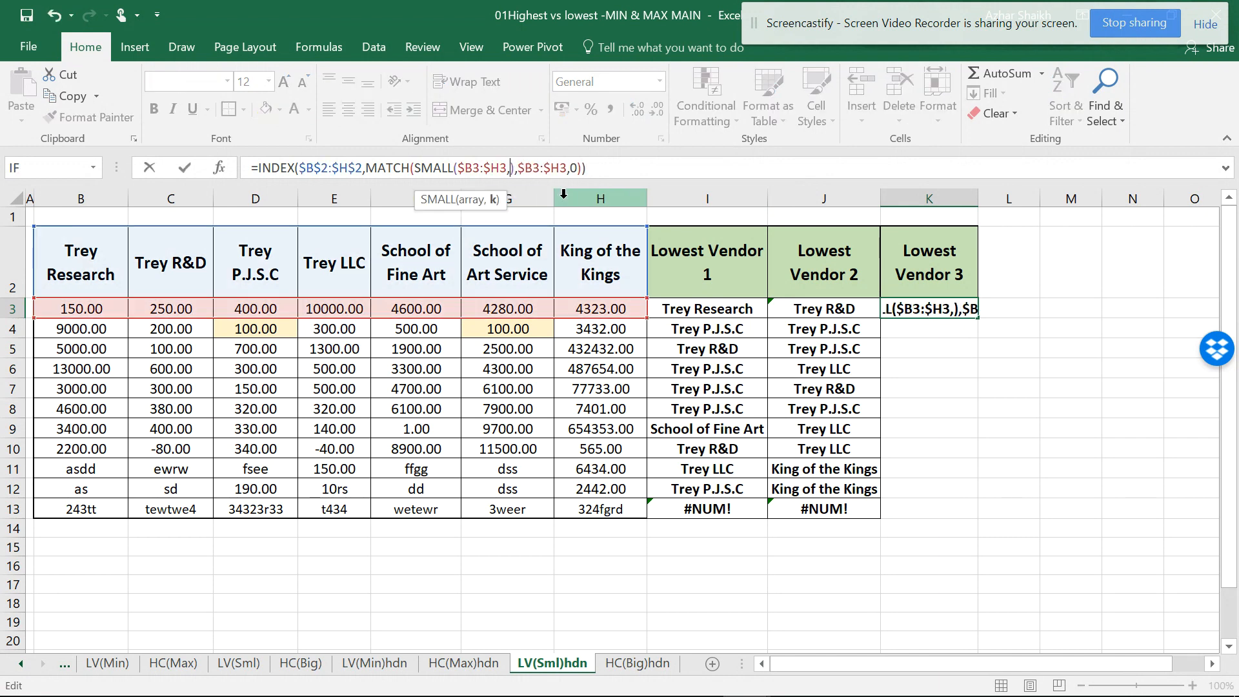
type("3")
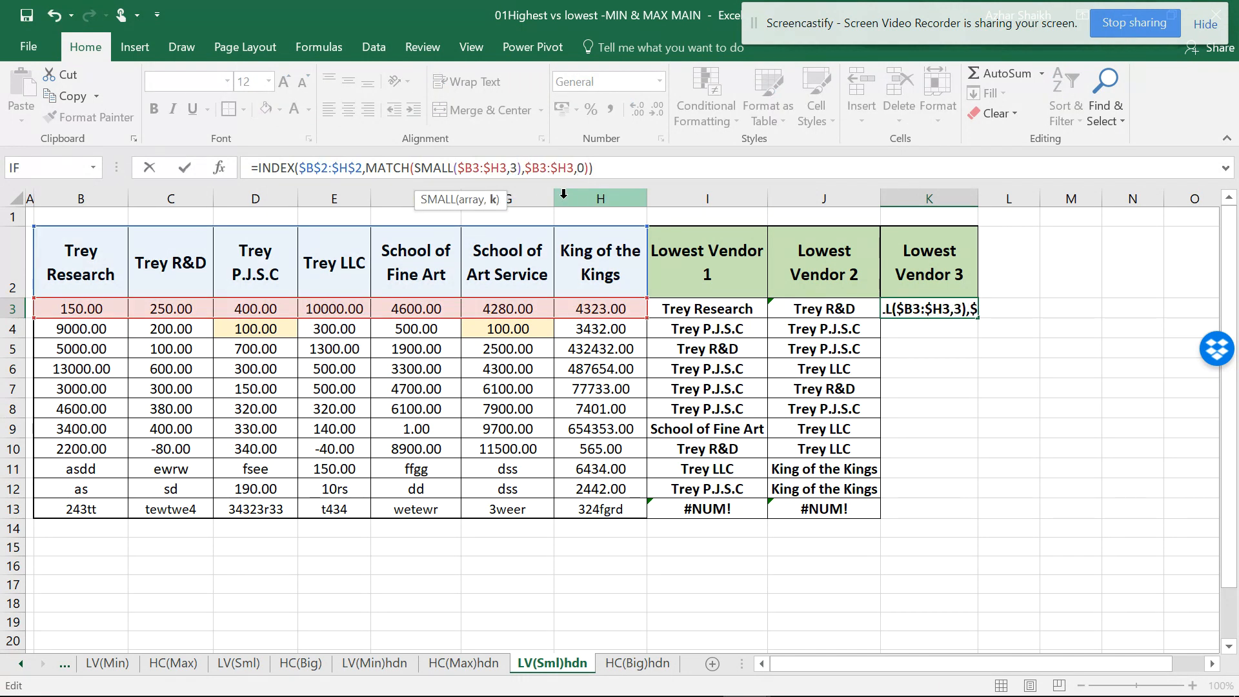
key("Return")
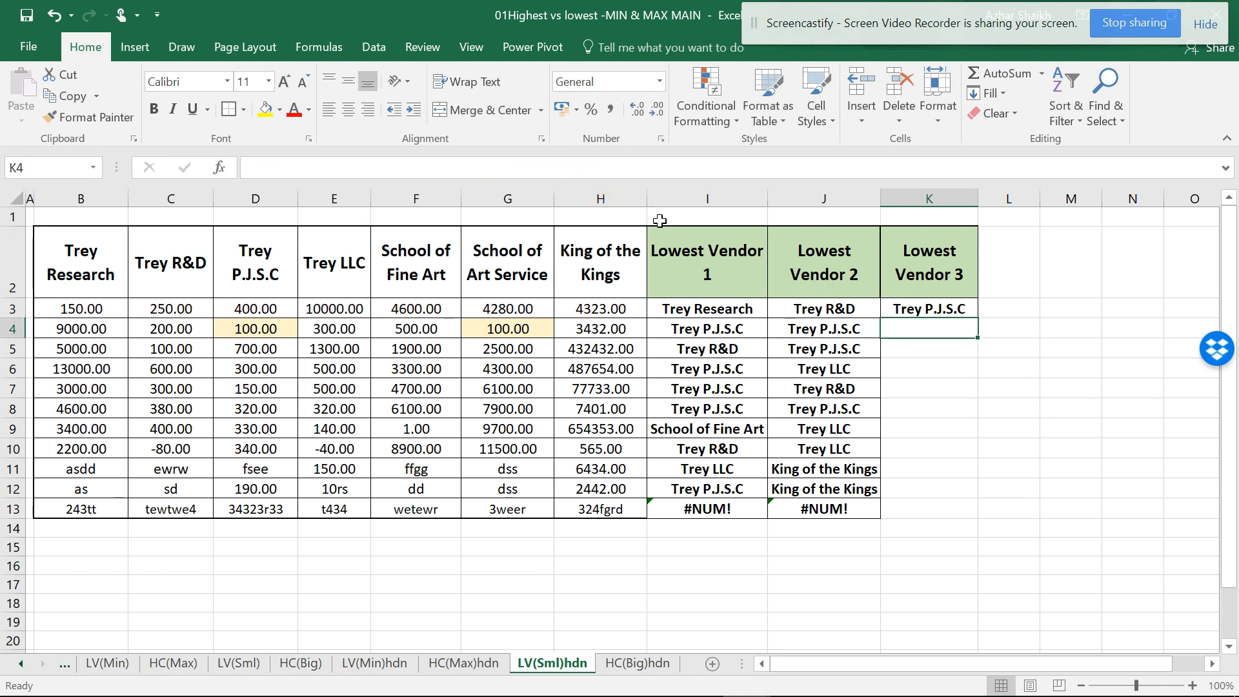
Step: Fill the K3 formula down through K13 and inspect the formula in K11
left_click(911, 305)
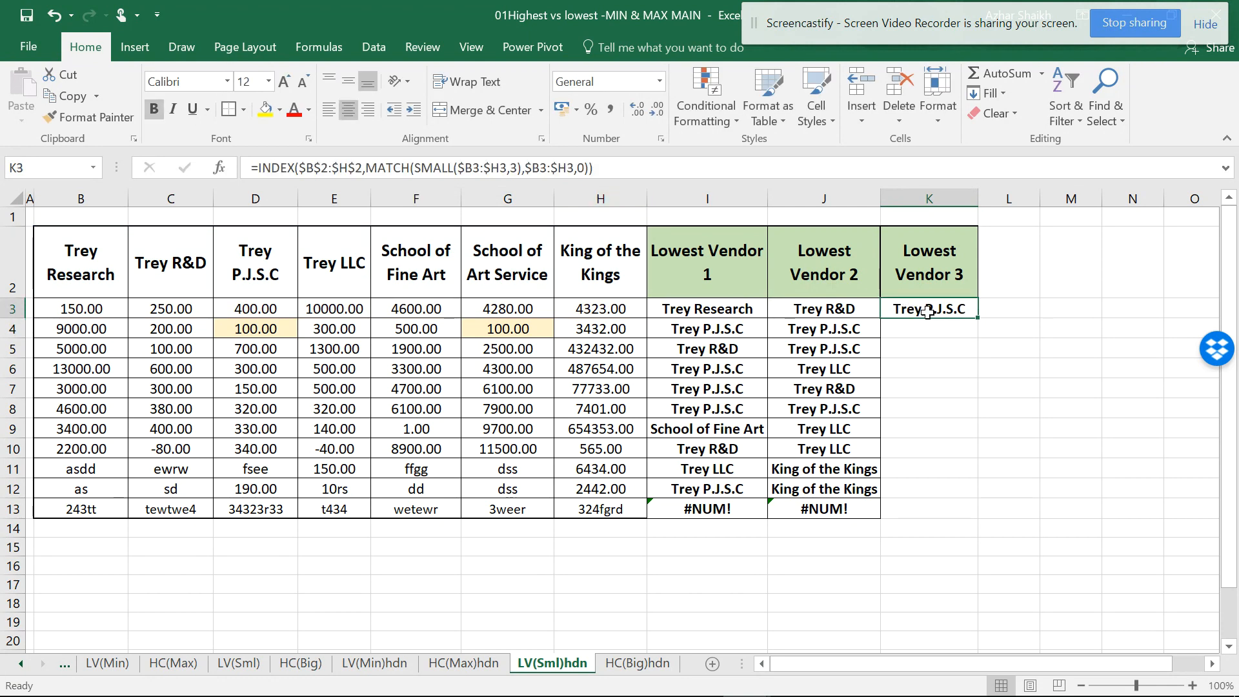
double_click(979, 319)
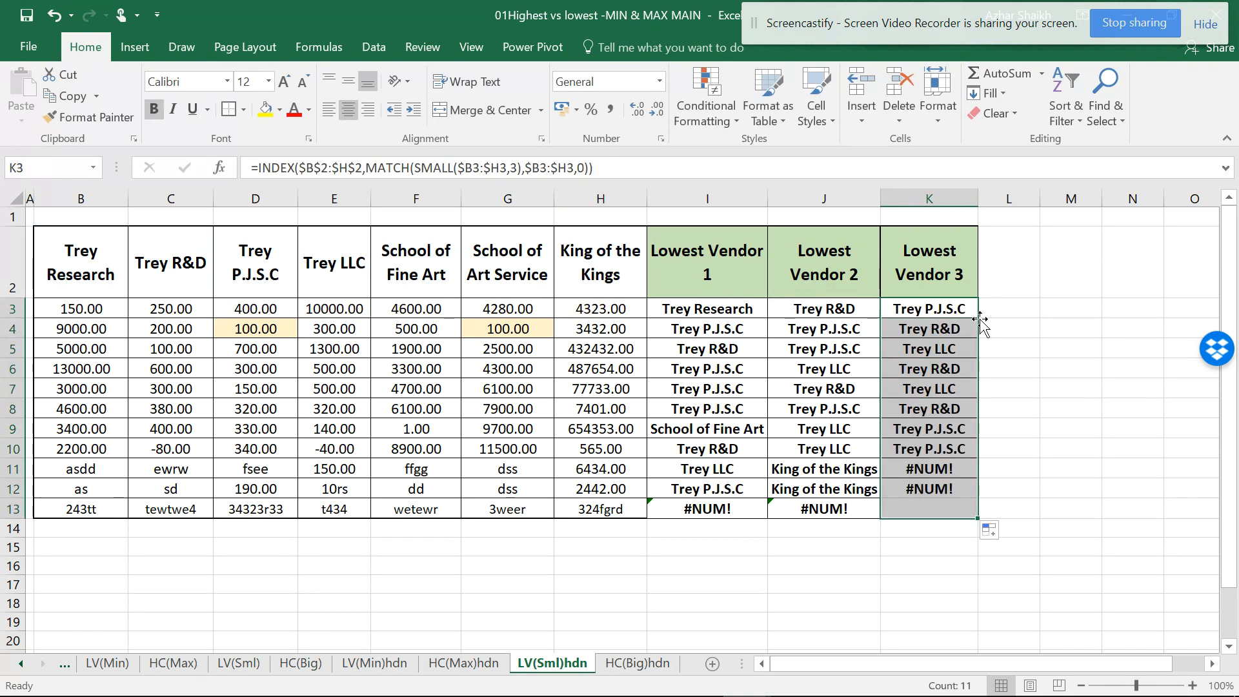
left_click(914, 468)
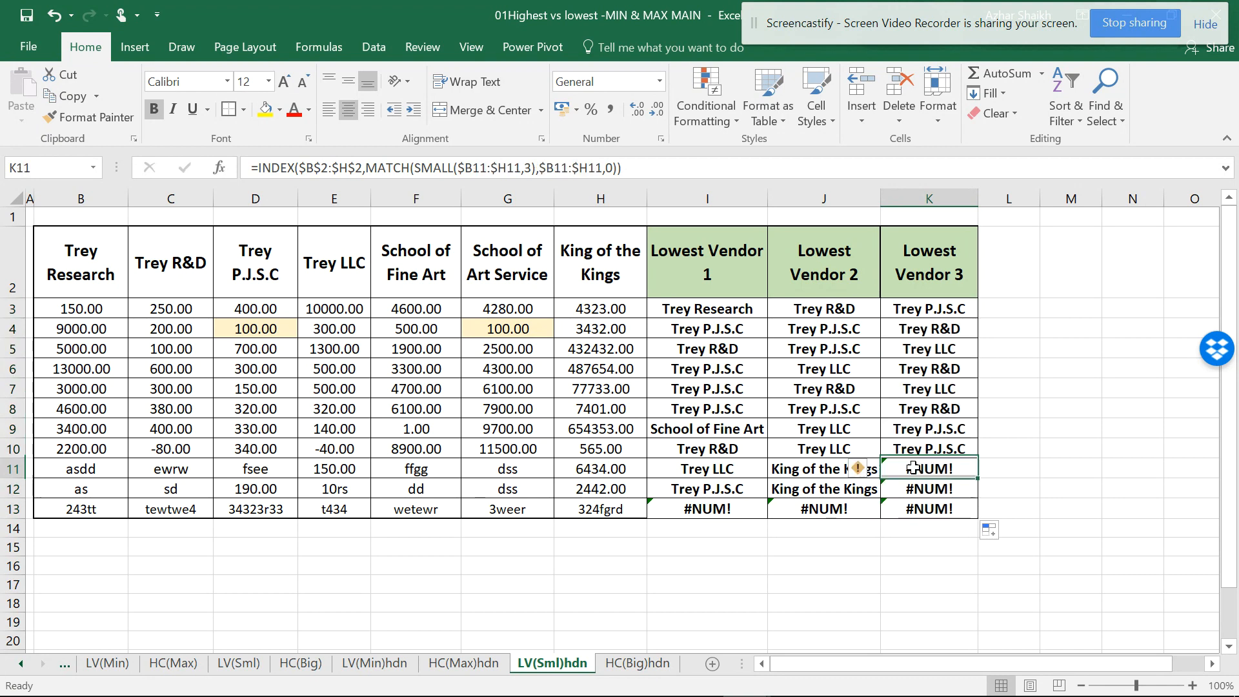